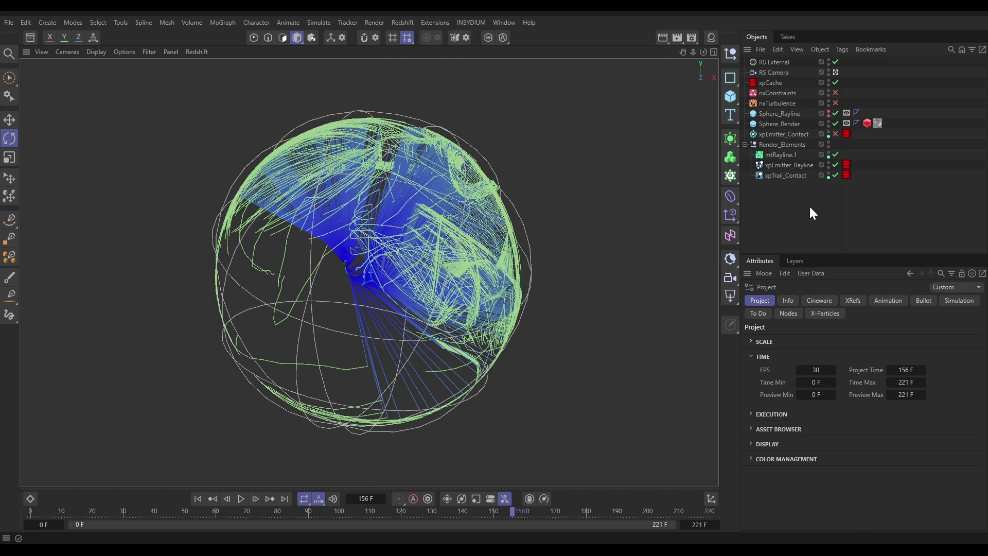
Disable xpTrail_Contact and mtRayline.1, and play the animation from the start to preview the xpEmitter_Rayline particles alone
{"action": "left_click", "coordinate": [835, 175]}
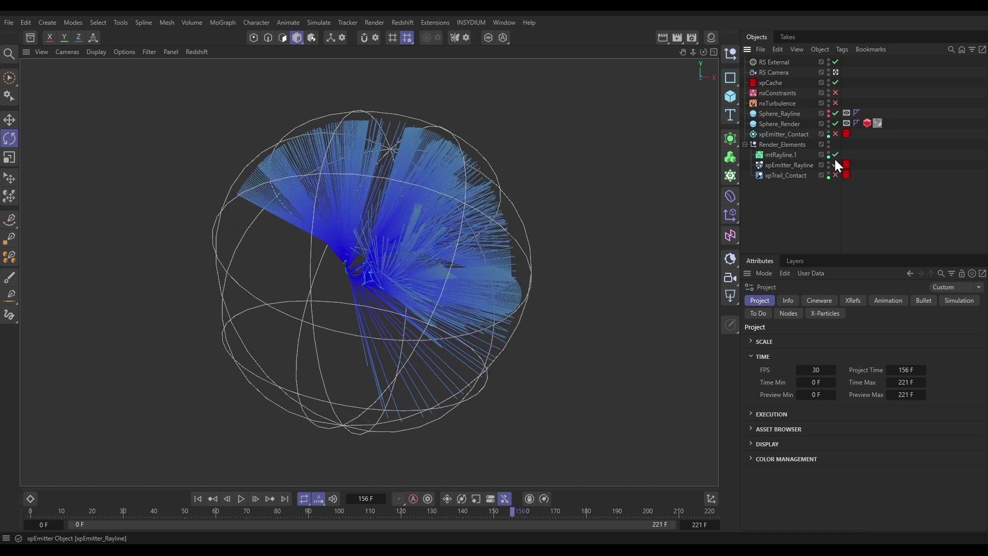
{"action": "left_click", "coordinate": [834, 156]}
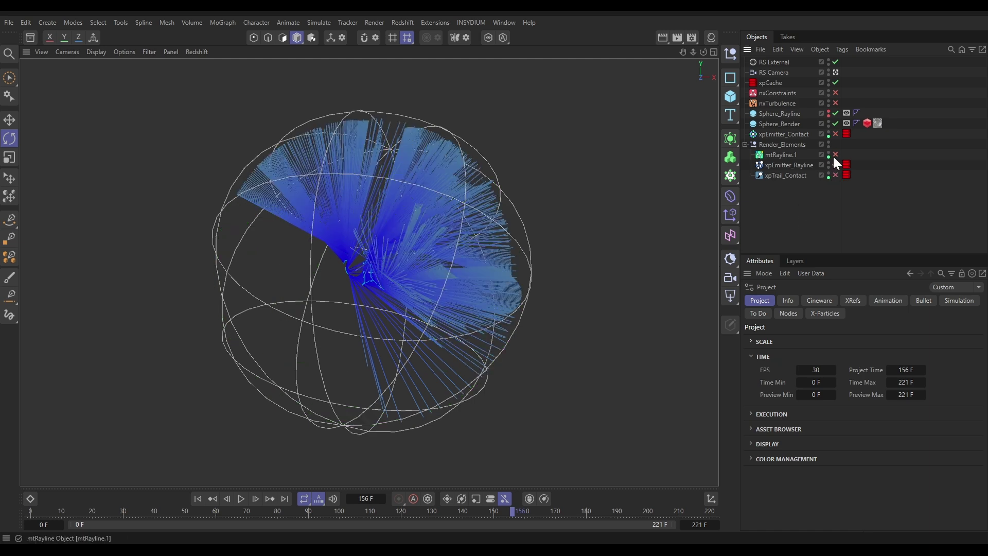
{"action": "left_click", "coordinate": [198, 497]}
{"action": "left_click", "coordinate": [241, 498]}
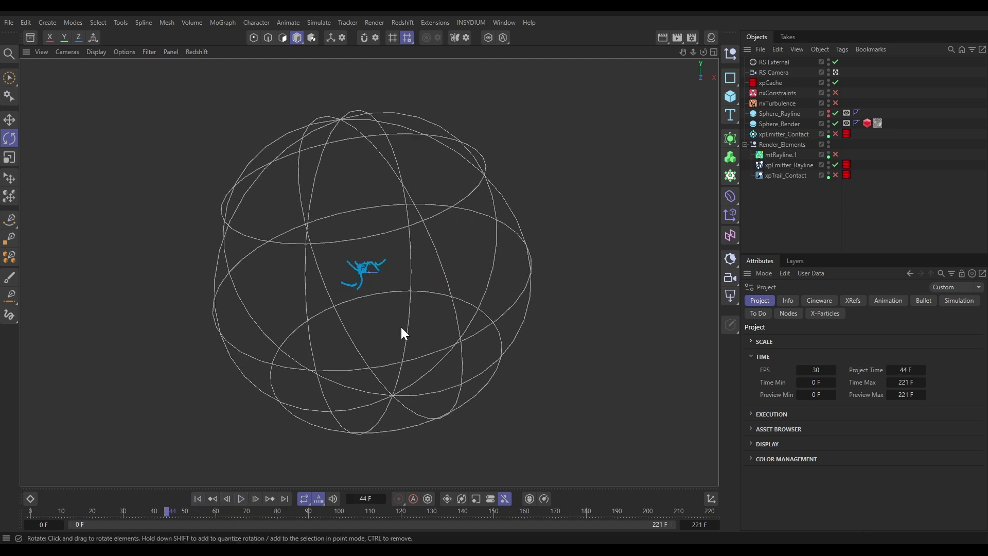
{"action": "left_click", "coordinate": [241, 498]}
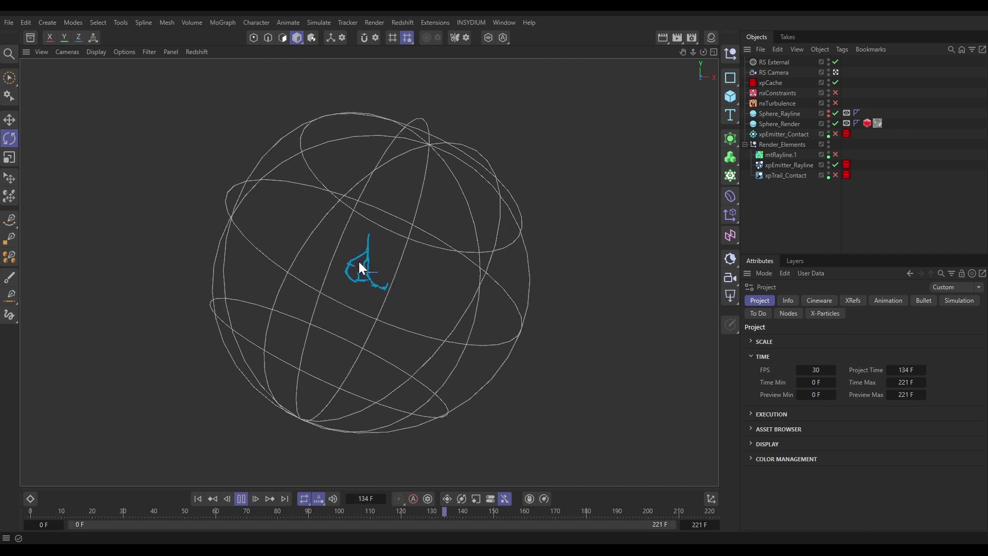
{"action": "left_click", "coordinate": [242, 498]}
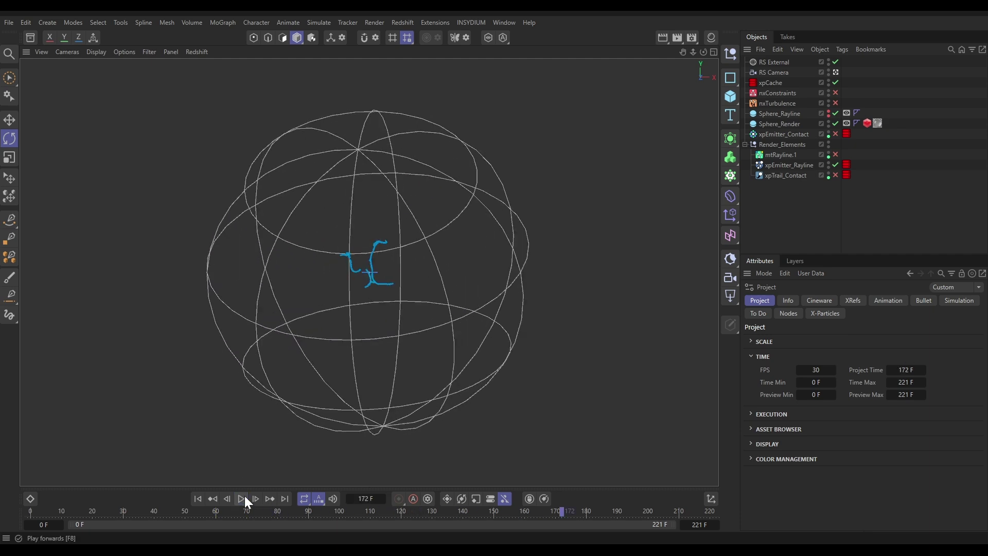
Enable mtRayline.1 and play the animation from the first frame to preview the ray lines
{"action": "left_click", "coordinate": [835, 154]}
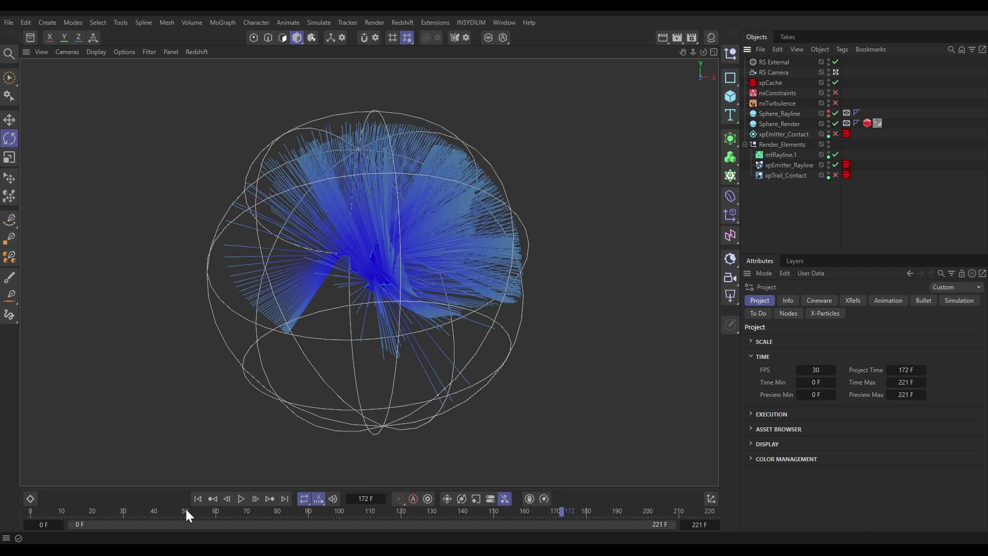
{"action": "left_click", "coordinate": [198, 499]}
{"action": "left_click", "coordinate": [242, 496]}
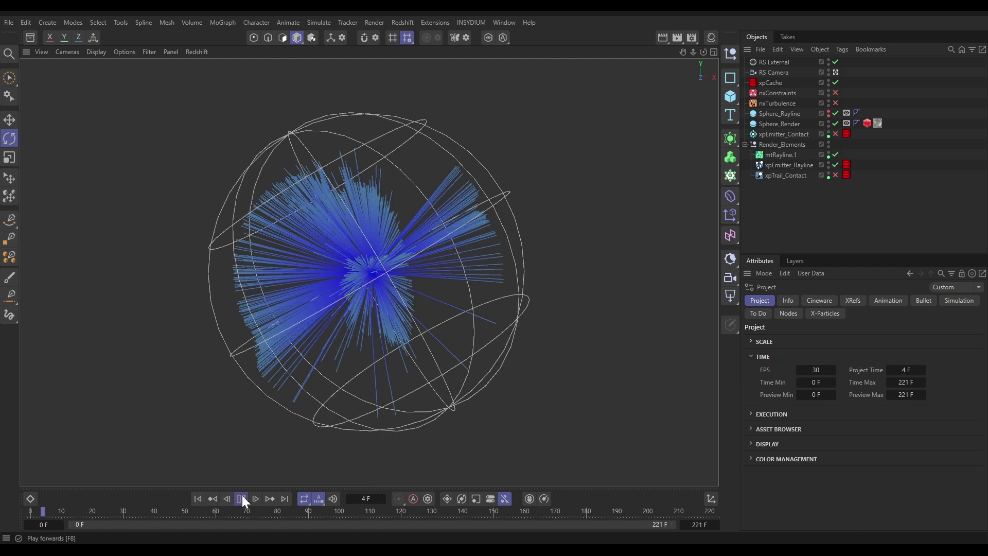
{"action": "left_click", "coordinate": [241, 496]}
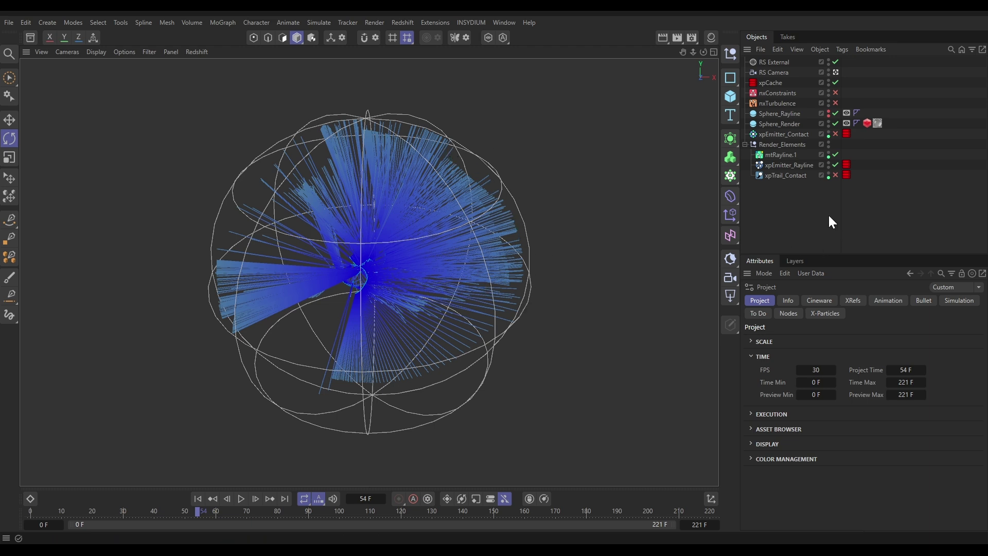
Enable xpEmitter_Contact and play the animation from the first frame to preview the contact particles
{"action": "left_click", "coordinate": [836, 134]}
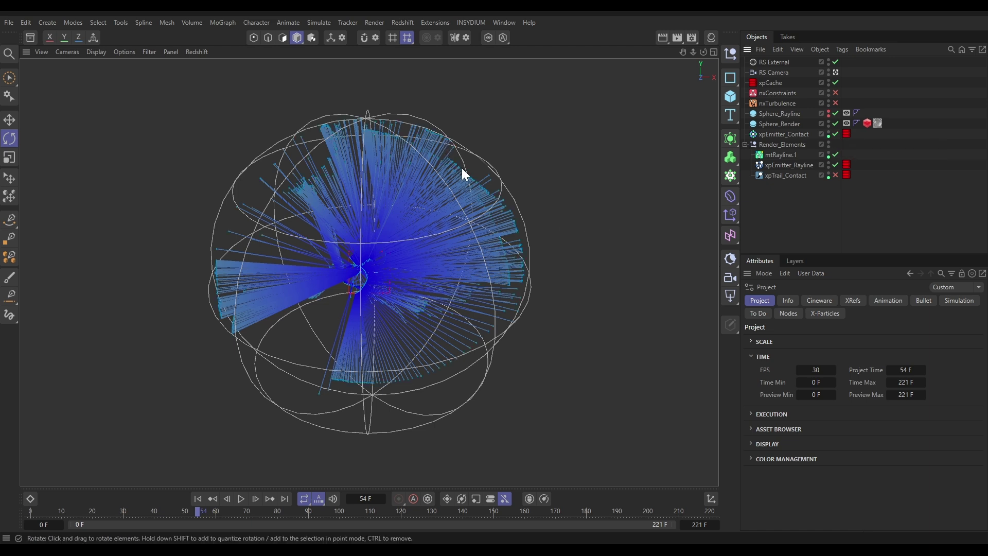
{"action": "left_click", "coordinate": [198, 499]}
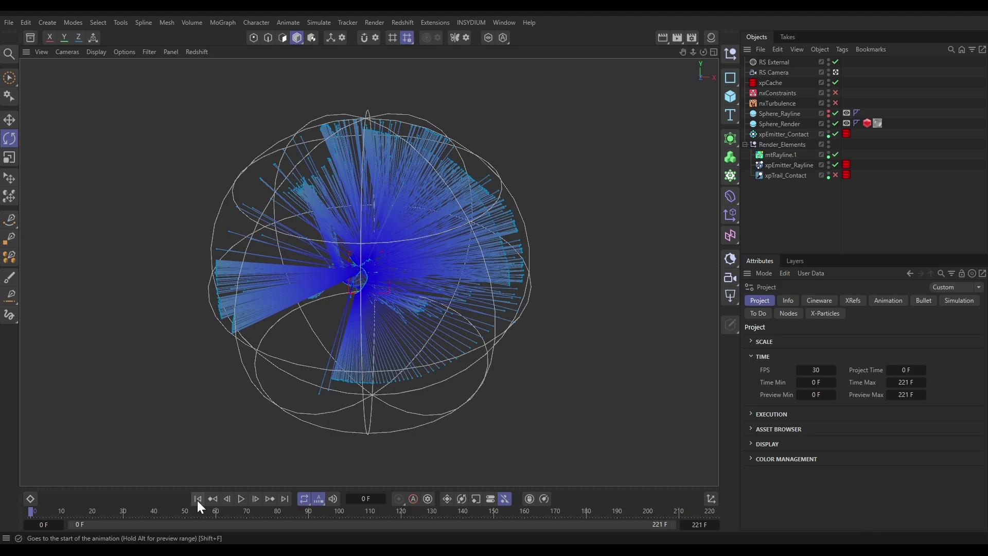
{"action": "left_click", "coordinate": [242, 499]}
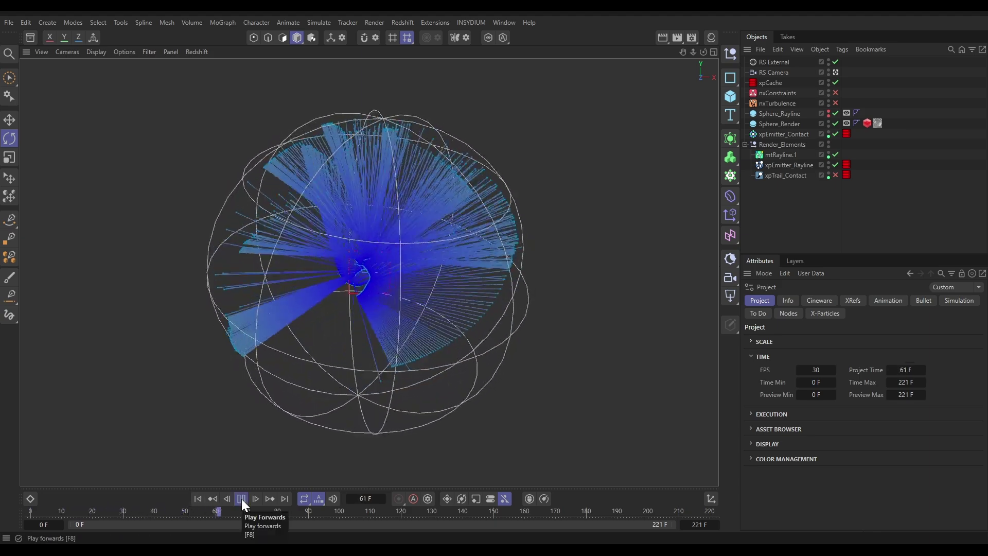
{"action": "left_click", "coordinate": [242, 498]}
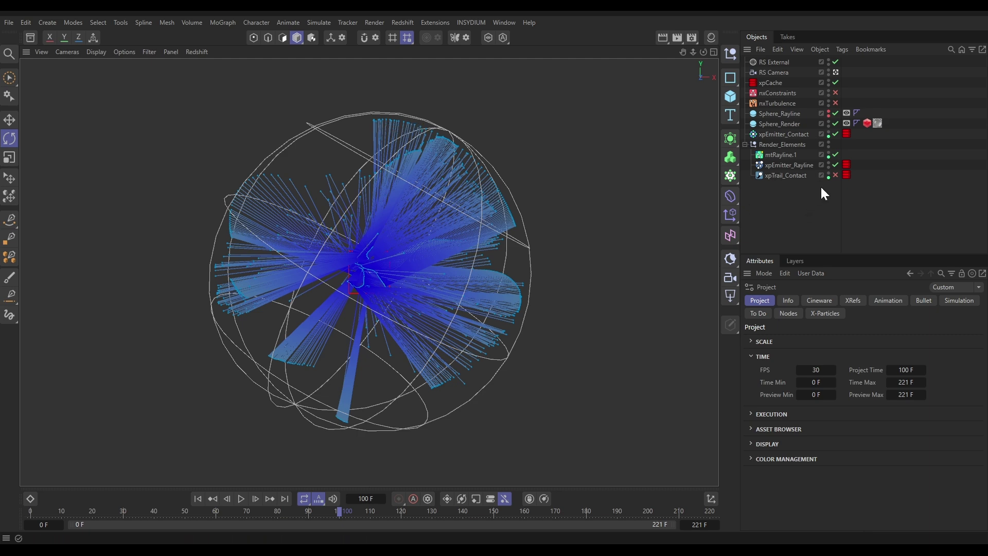
Enable xpTrail_Contact and play the animation from the first frame to preview the trails on the sphere
{"action": "left_click", "coordinate": [835, 175]}
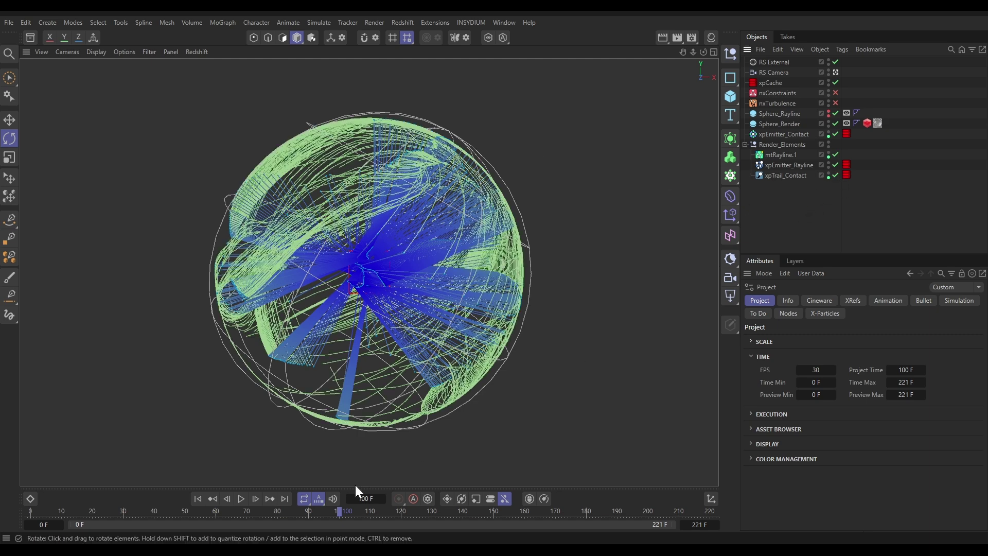
{"action": "left_click", "coordinate": [197, 499]}
{"action": "left_click", "coordinate": [239, 499]}
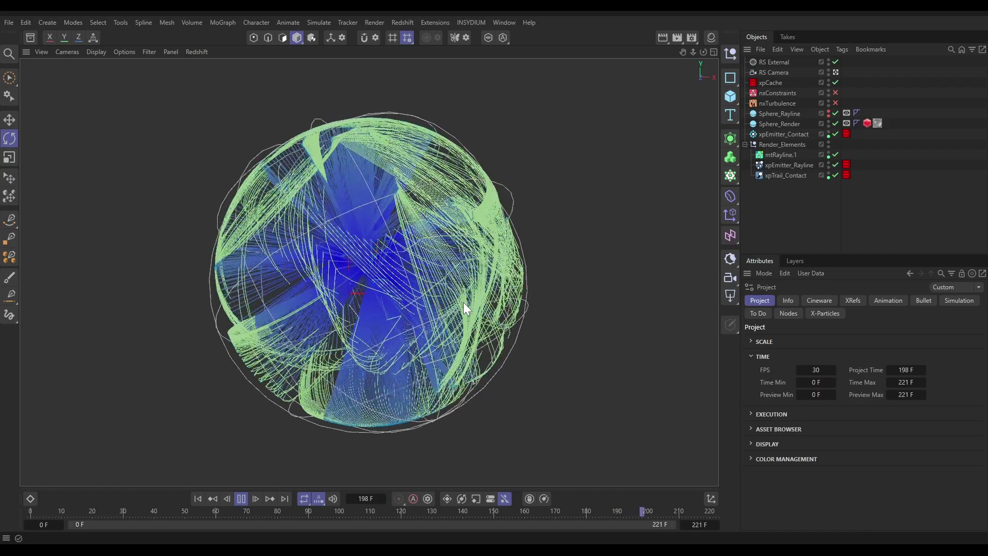
{"action": "left_click", "coordinate": [241, 499]}
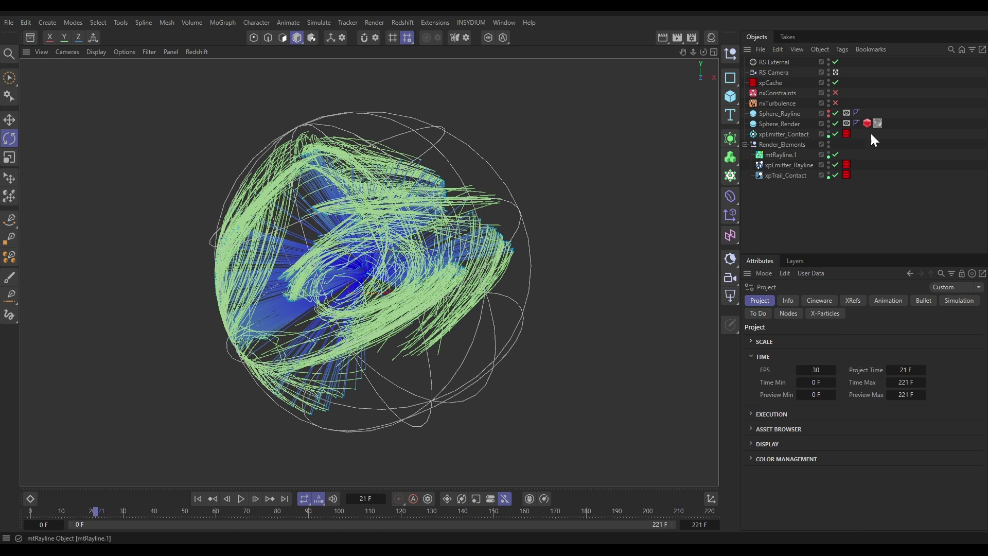
Switch to the layout with the Node Editor and Redshift RenderView, and start the live render
{"action": "left_click", "coordinate": [928, 17]}
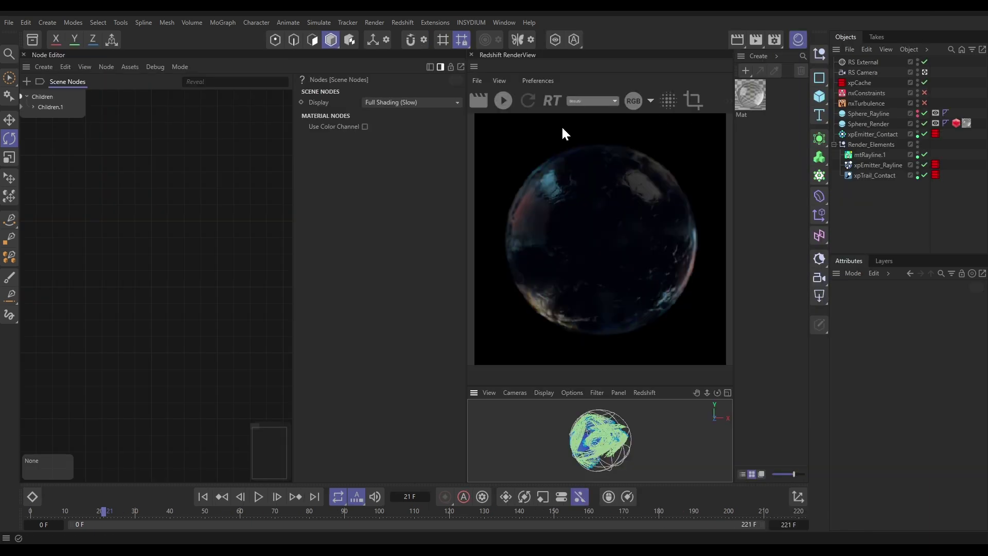
{"action": "left_click", "coordinate": [503, 101]}
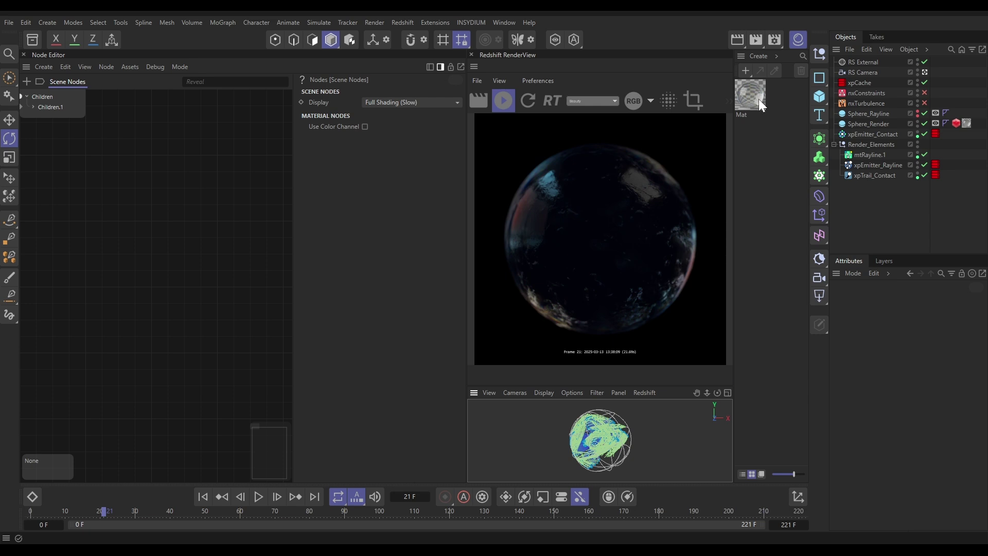
Examine the RS External dome light's settings and the node graph of the material Mat
{"action": "left_click", "coordinate": [864, 63]}
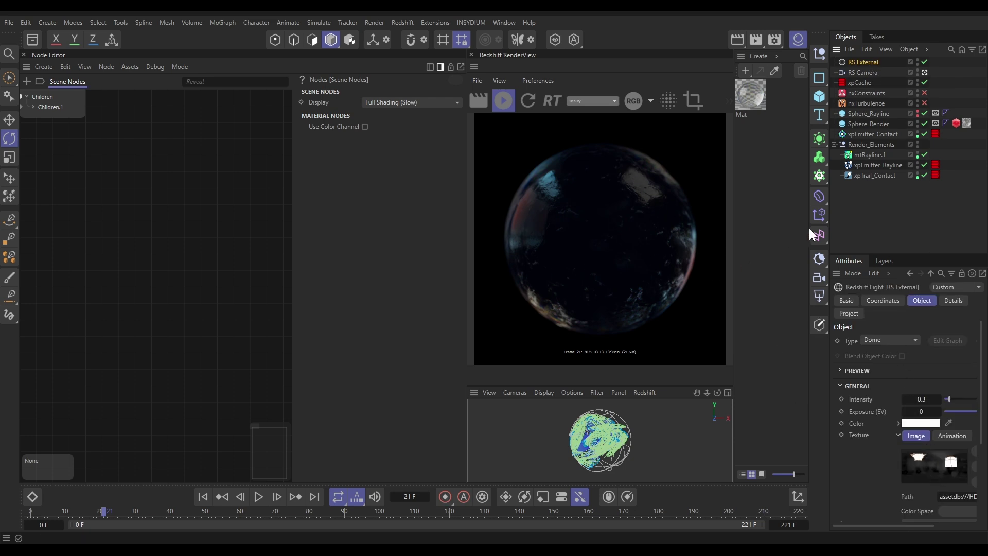
{"action": "left_click", "coordinate": [890, 196]}
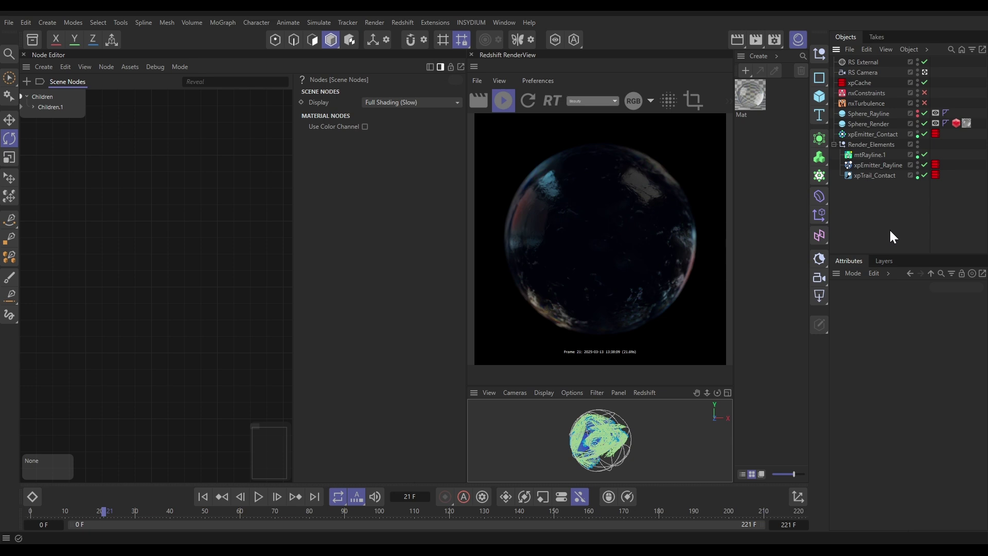
{"action": "left_click", "coordinate": [751, 94]}
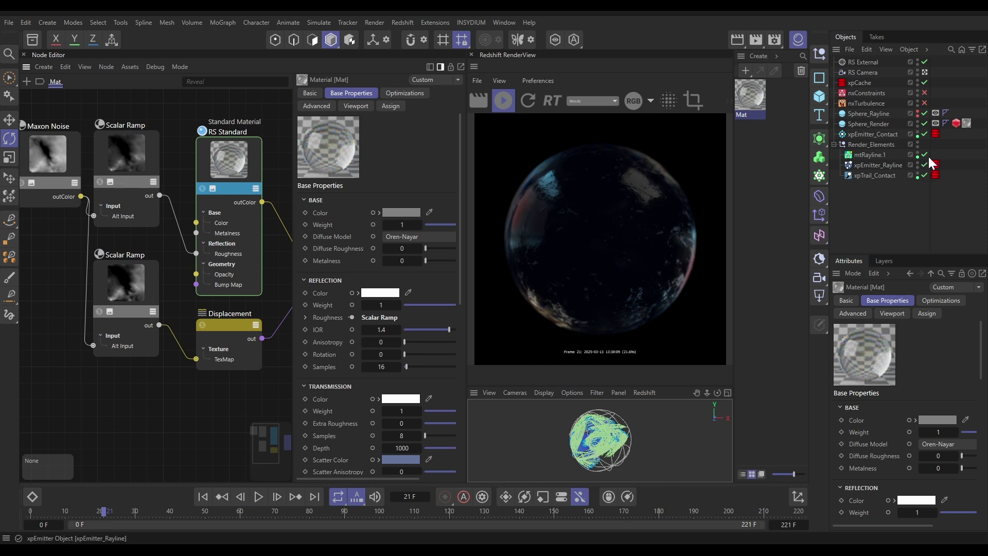
Override the geometry settings in Sphere_Render's Redshift Object tag, enabling tessellation and displacement
{"action": "left_click", "coordinate": [955, 123]}
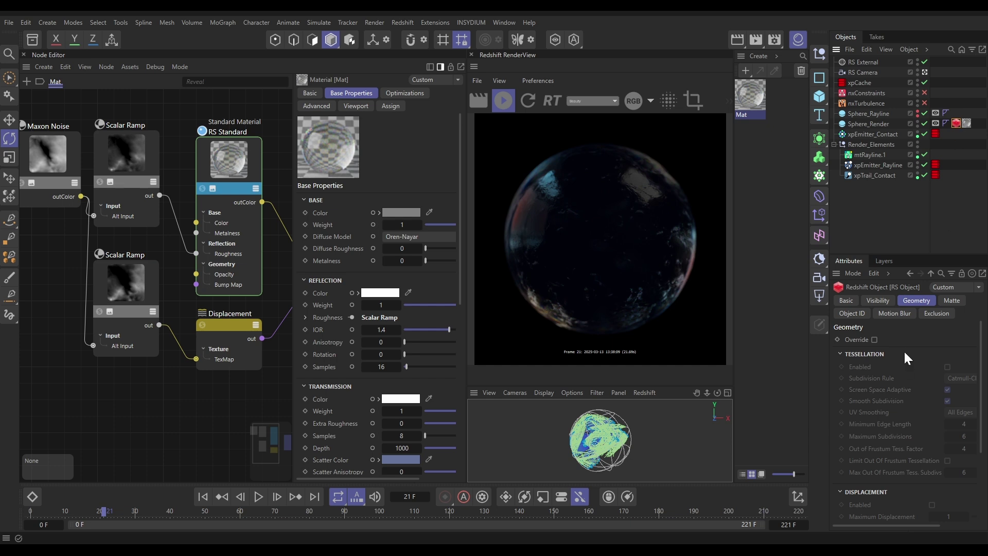
{"action": "left_click", "coordinate": [874, 339]}
{"action": "left_click", "coordinate": [946, 366]}
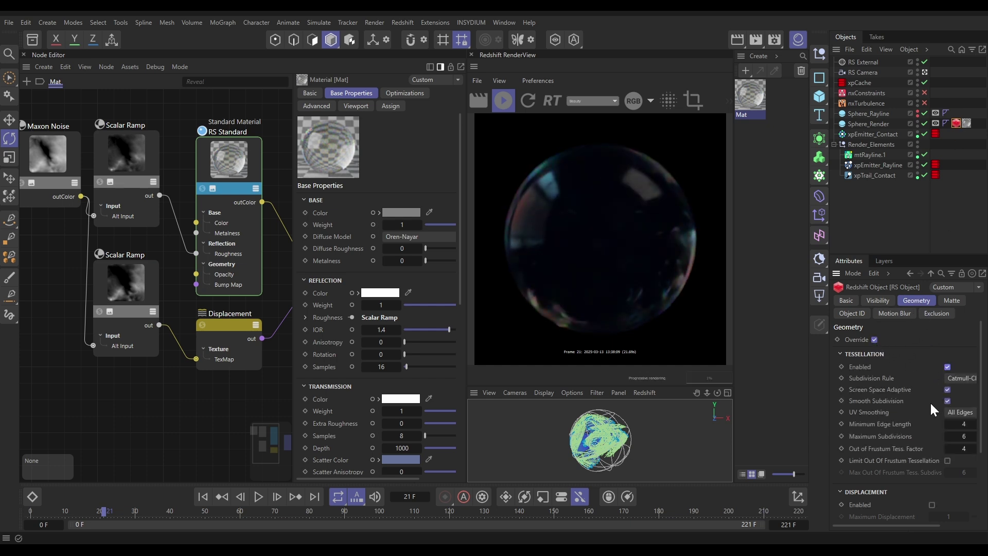
{"action": "left_click", "coordinate": [932, 505]}
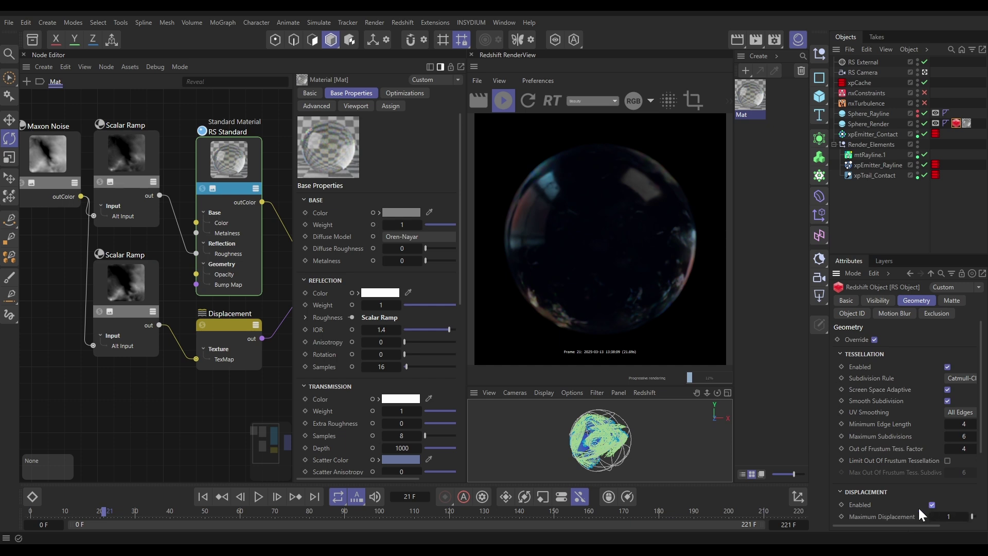
Set both Maximum Displacement and Displacement Scale to 5 for Sphere_Render, and clear the selection
{"action": "scroll", "coordinate": [909, 505], "scroll_direction": "down", "scroll_amount": 2}
{"action": "left_click", "coordinate": [948, 454]}
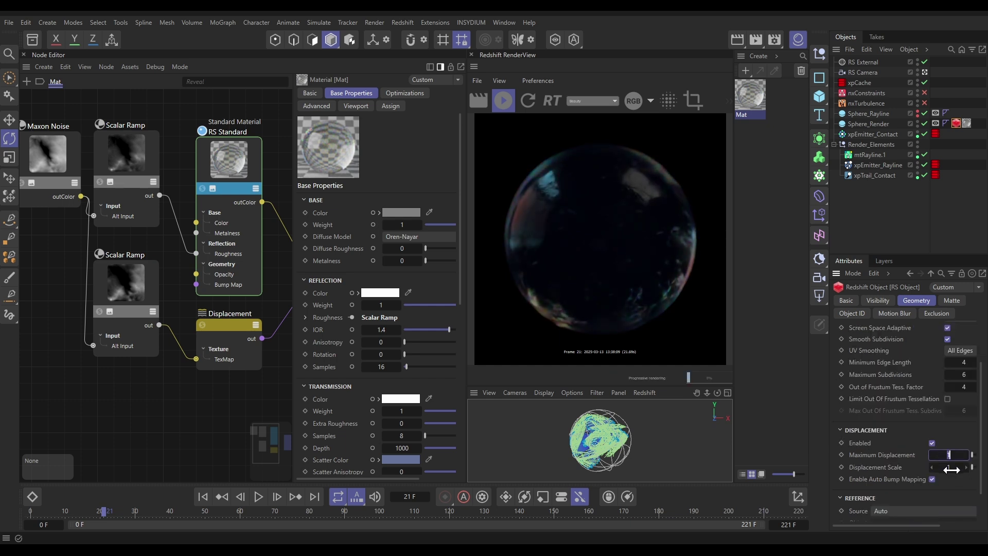
{"action": "type", "text": "5"}
{"action": "key", "text": "Return"}
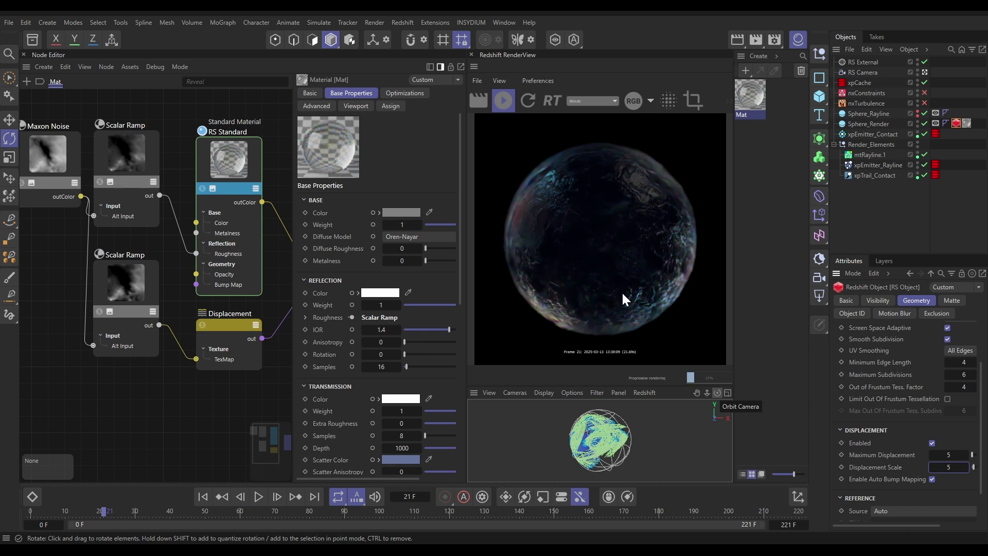
{"action": "left_click", "coordinate": [880, 208]}
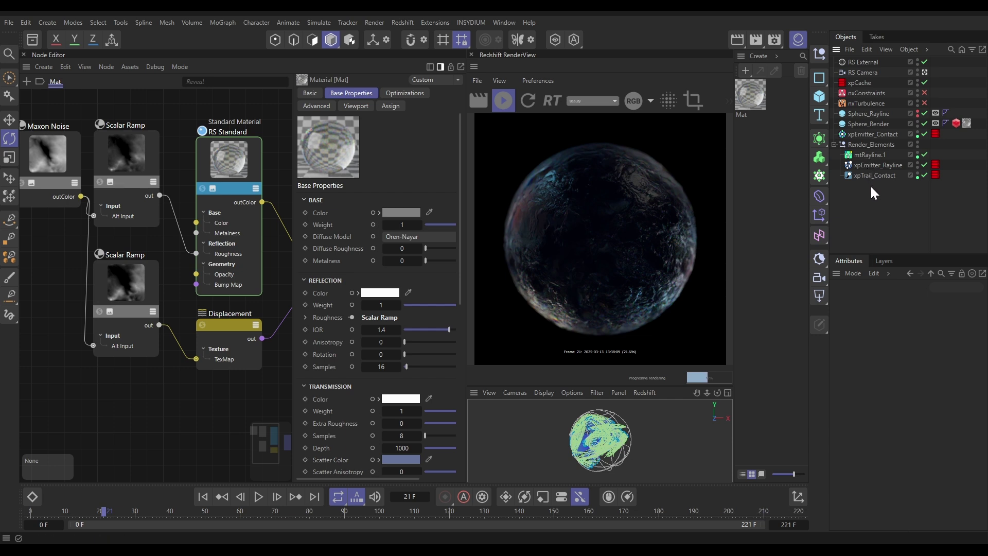
Add Redshift Object render tags to mtRayline.1, xpEmitter_Rayline and xpTrail_Contact together, and clear the selection
{"action": "left_click", "coordinate": [863, 156]}
{"action": "left_click", "coordinate": [861, 175], "text": "shift"}
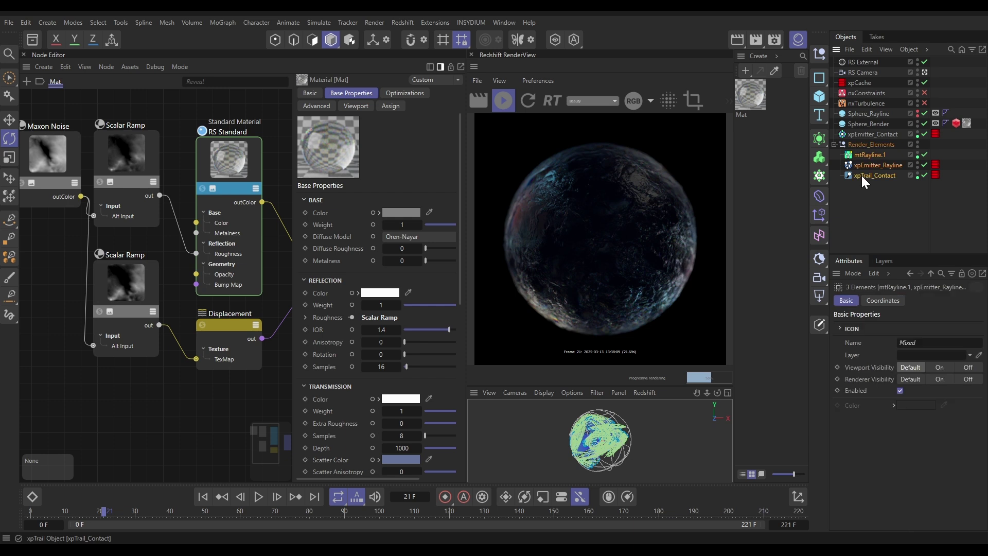
{"action": "left_click", "coordinate": [926, 49]}
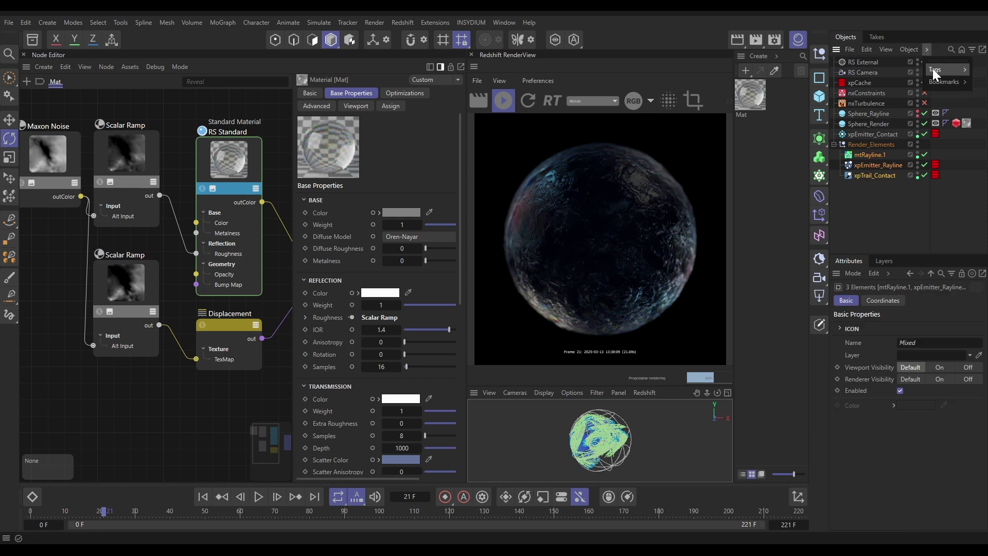
{"action": "mouse_move", "coordinate": [932, 69]}
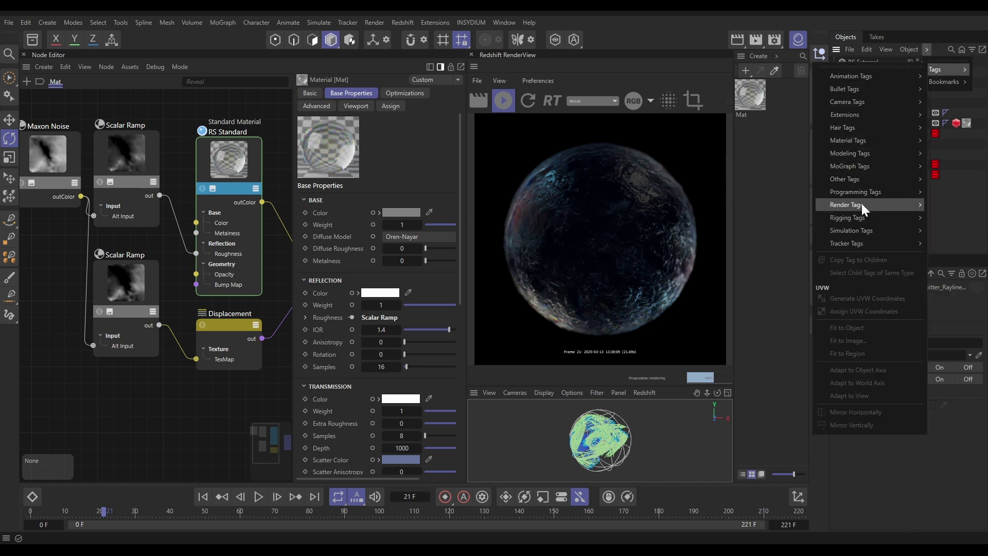
{"action": "mouse_move", "coordinate": [861, 203]}
{"action": "left_click", "coordinate": [783, 245]}
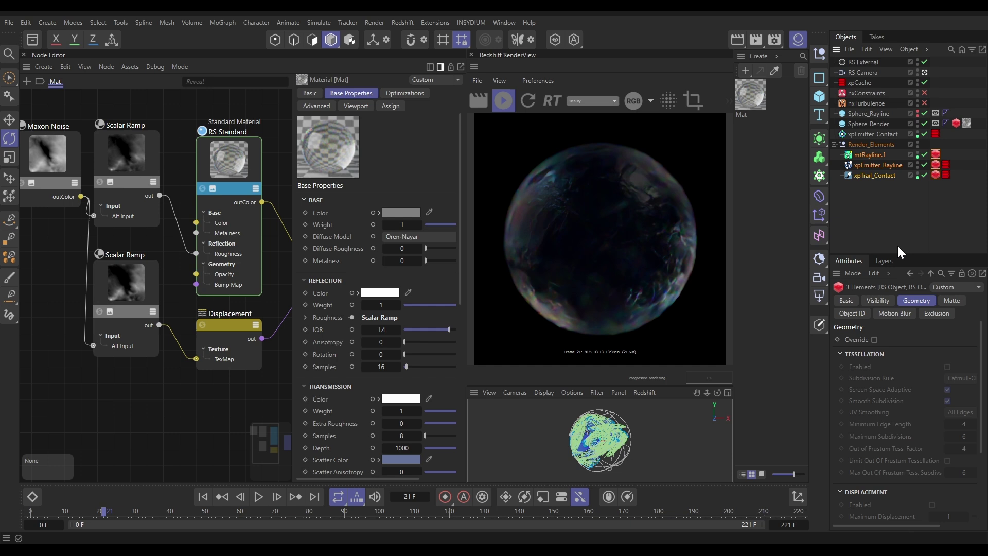
{"action": "left_click", "coordinate": [874, 209]}
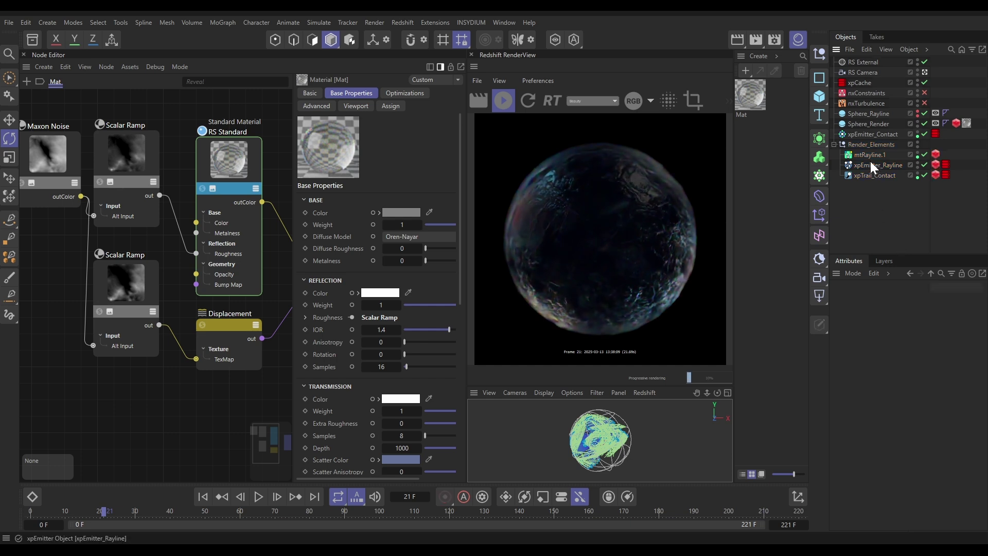
Set the Curve mode in mtRayline.1's Redshift Object tag to Cylinders
{"action": "left_click", "coordinate": [935, 154]}
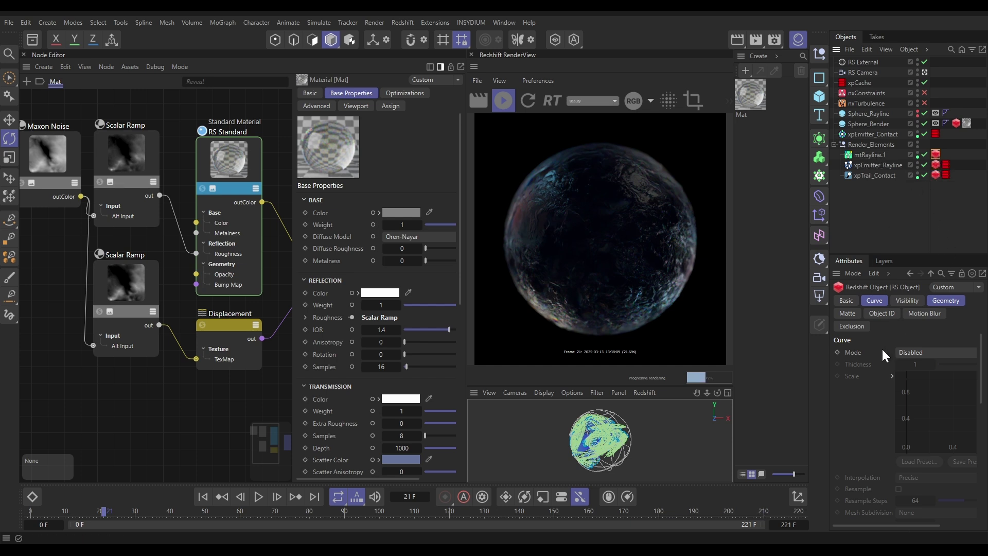
{"action": "left_click", "coordinate": [875, 301]}
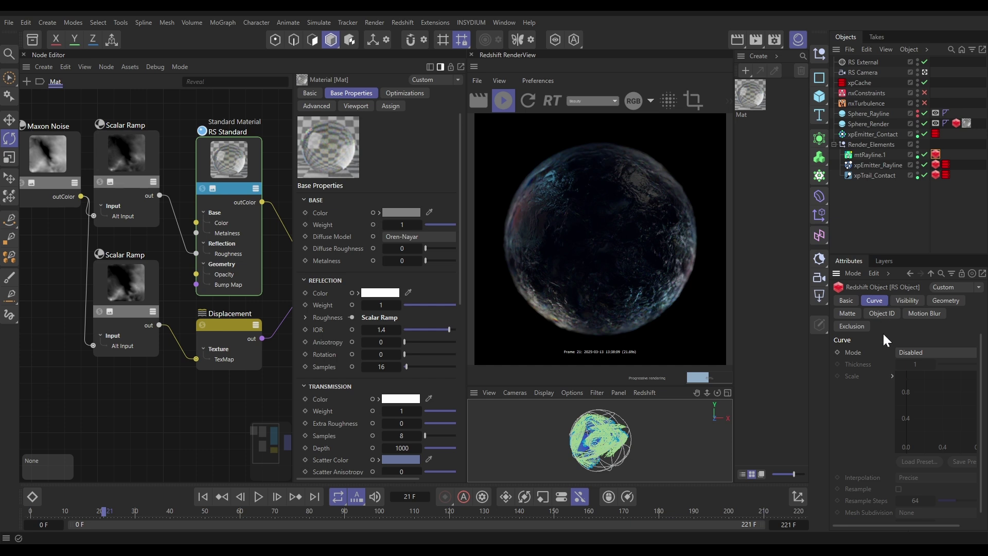
{"action": "left_click", "coordinate": [905, 350]}
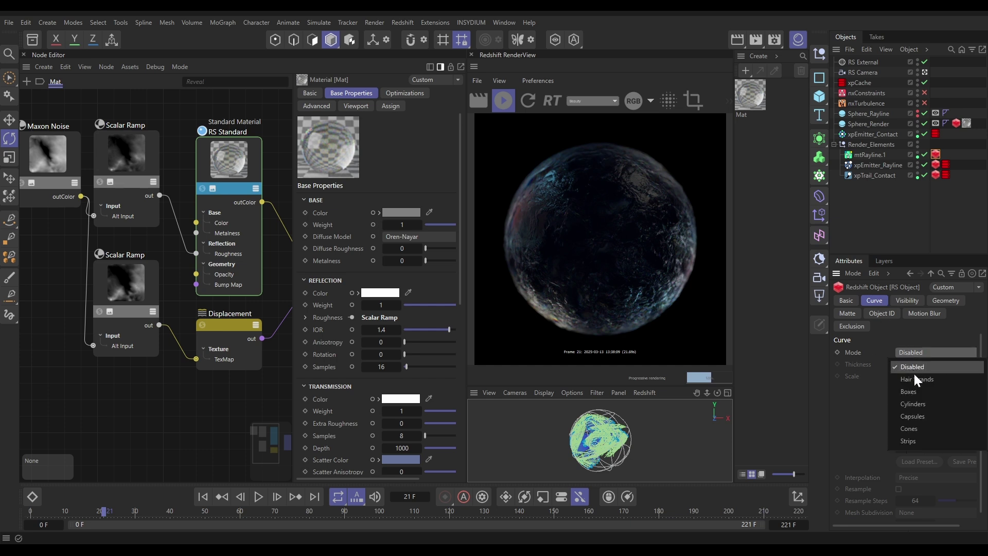
{"action": "left_click", "coordinate": [913, 403]}
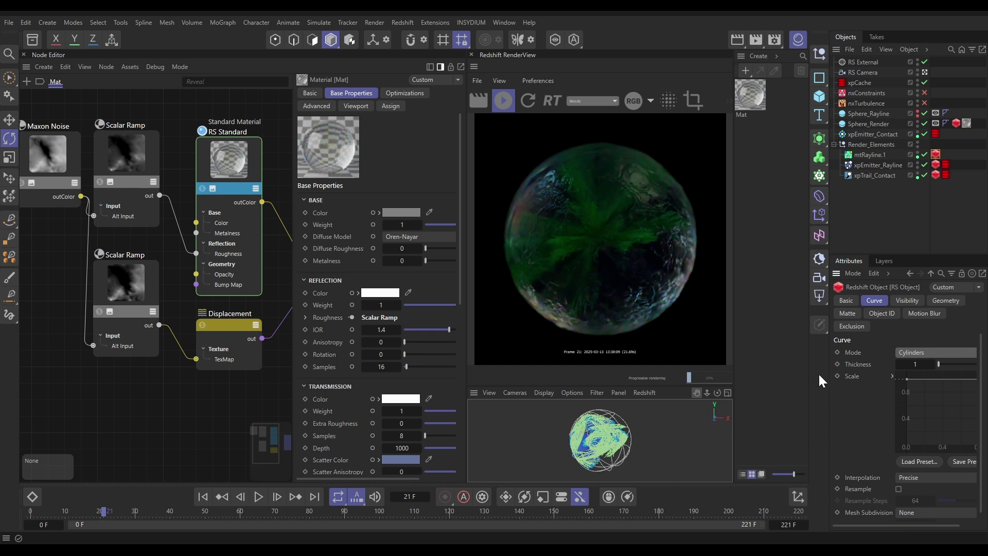
Set the curve Thickness in mtRayline.1's Redshift Object tag to 0.2
{"action": "left_click", "coordinate": [915, 364]}
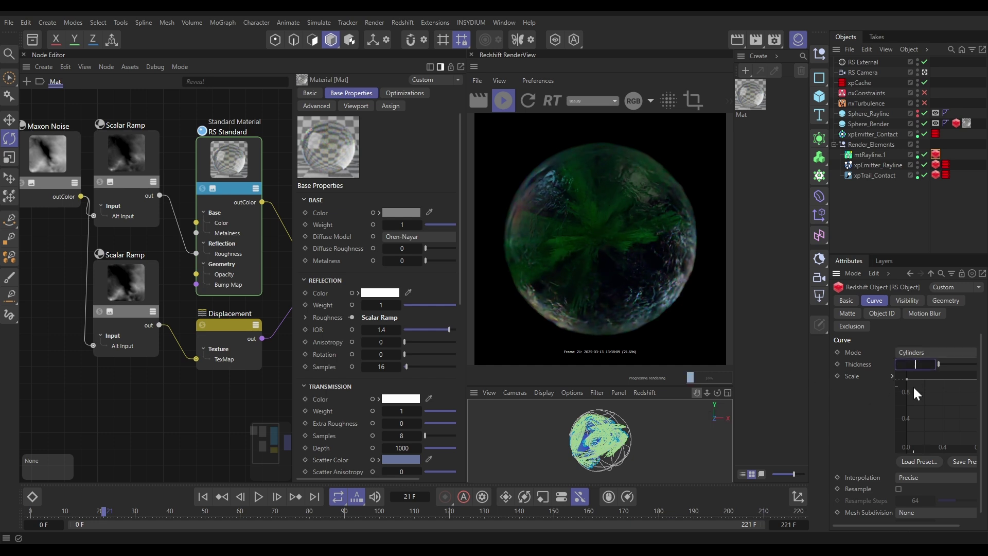
{"action": "type", "text": "0.2"}
{"action": "key", "text": "Return"}
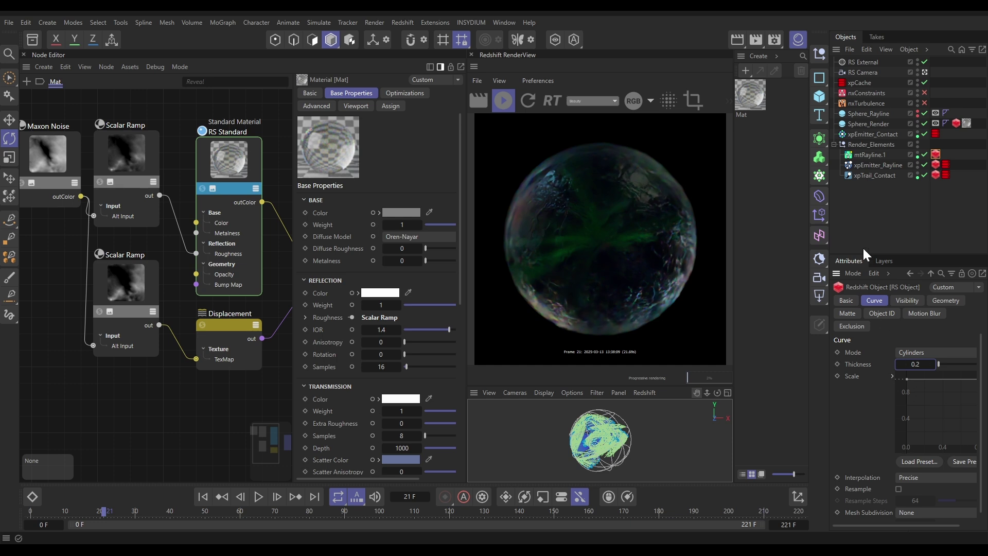
Create a new Redshift standard material and assign it to mtRayline.1
{"action": "double_click", "coordinate": [745, 130]}
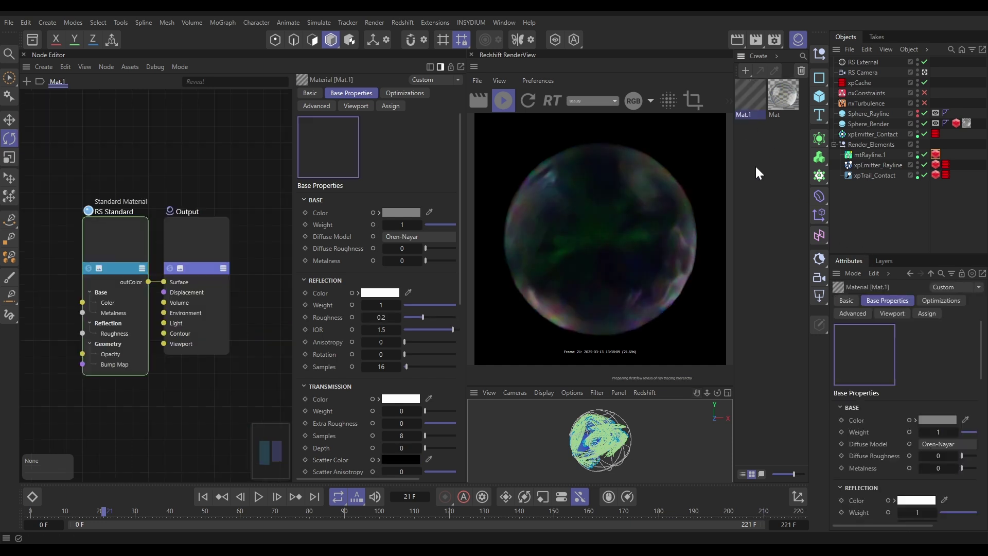
{"action": "left_click_drag", "start_coordinate": [750, 98], "coordinate": [871, 155]}
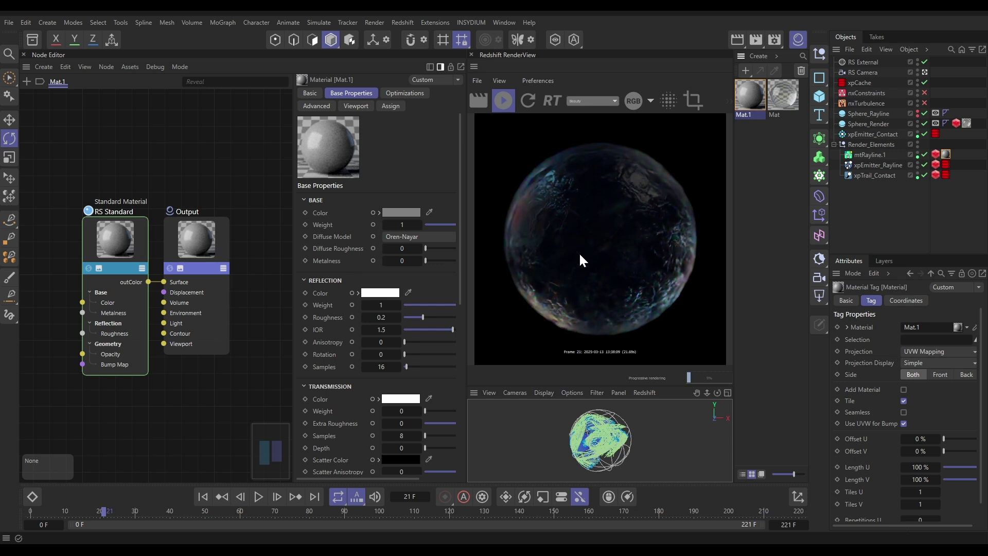
Set the Emission Weight of Mat.1's RS Standard node to 2
{"action": "left_click", "coordinate": [748, 98]}
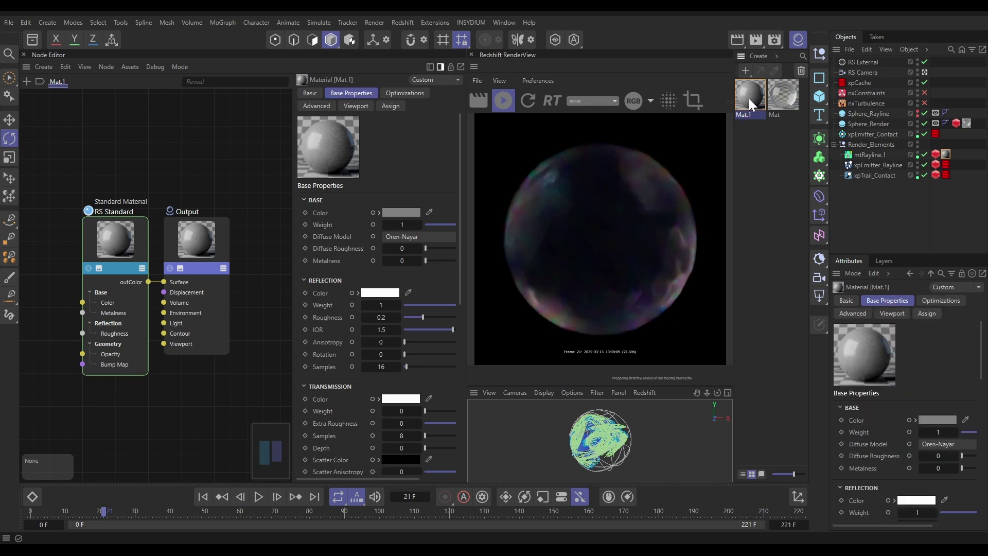
{"action": "left_click", "coordinate": [798, 39]}
{"action": "left_click", "coordinate": [116, 240]}
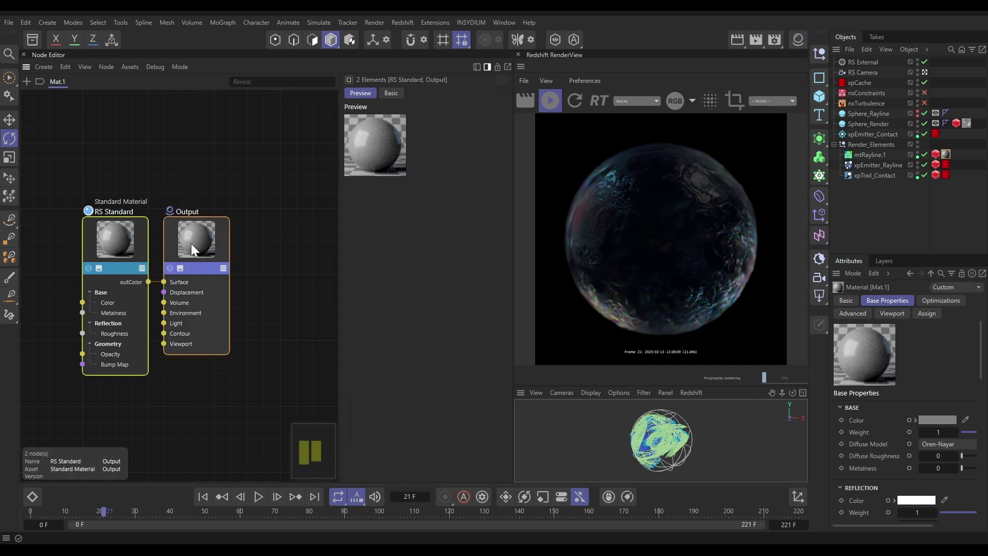
{"action": "key", "text": "s"}
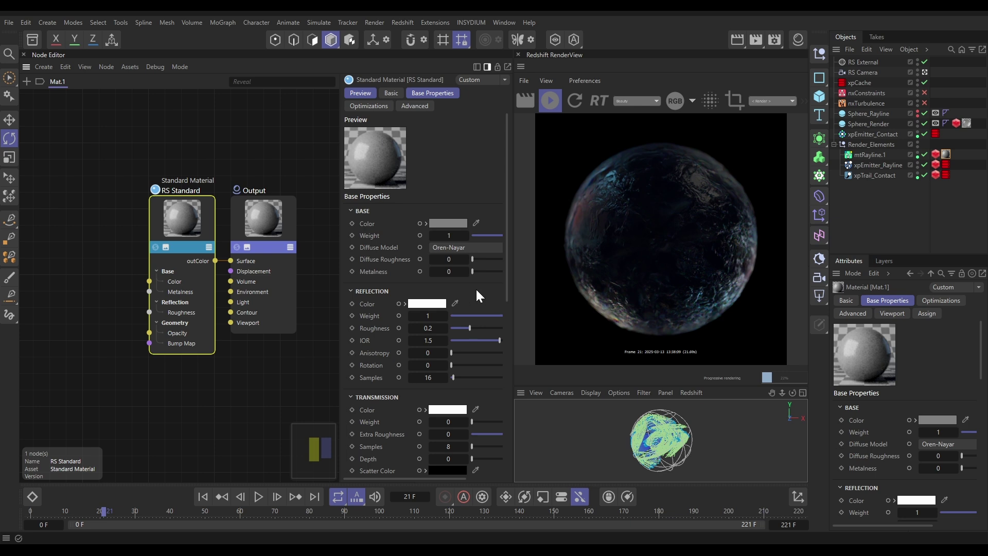
{"action": "scroll", "coordinate": [476, 296], "scroll_direction": "down", "scroll_amount": 15}
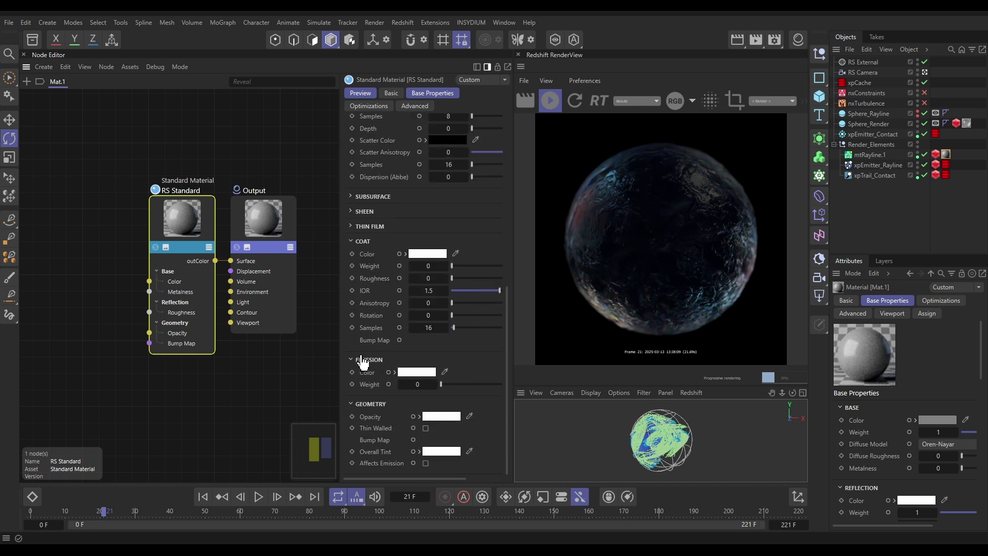
{"action": "left_click", "coordinate": [418, 384]}
{"action": "type", "text": "2"}
{"action": "key", "text": "Return"}
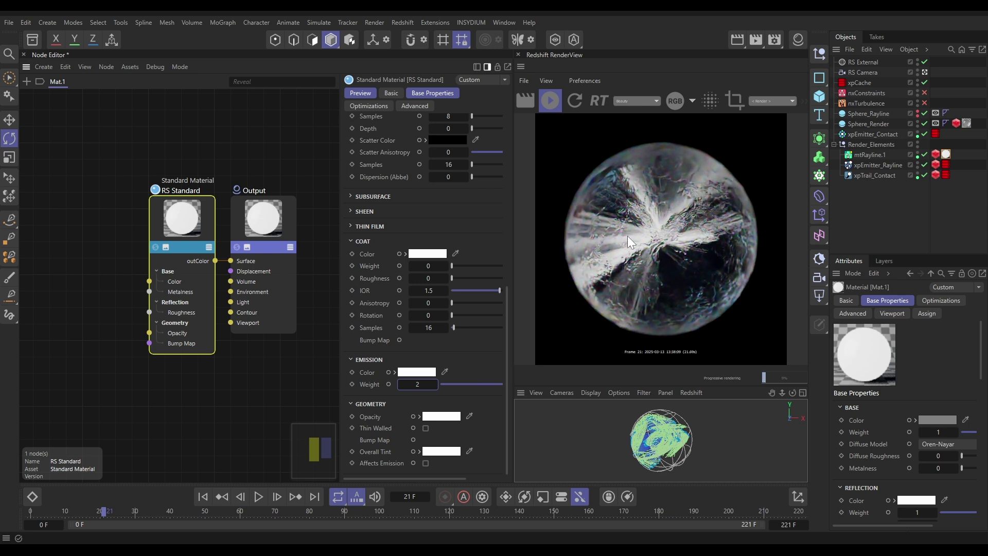
Add a Ramp node to Mat.1's graph and connect its outColor to RS Standard's Opacity input
{"action": "left_click_drag", "start_coordinate": [144, 155], "coordinate": [256, 281]}
{"action": "left_click_drag", "start_coordinate": [230, 231], "coordinate": [250, 220]}
{"action": "double_click", "coordinate": [71, 202]}
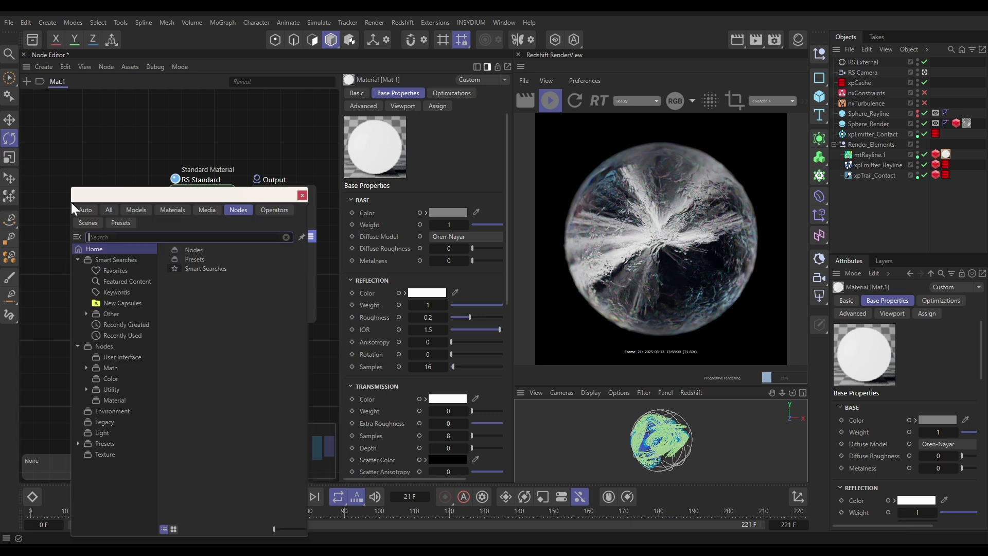
{"action": "type", "text": "ramp"}
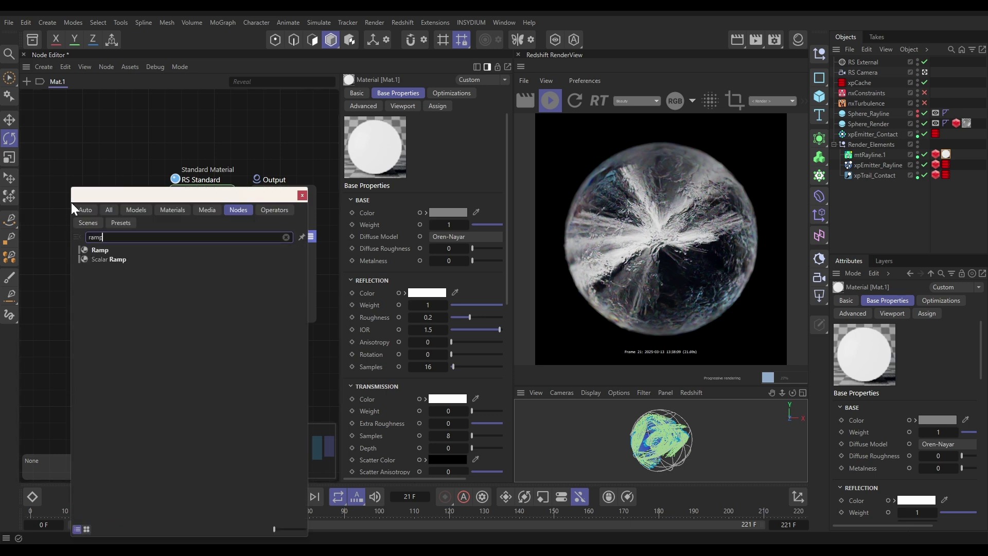
{"action": "double_click", "coordinate": [100, 249]}
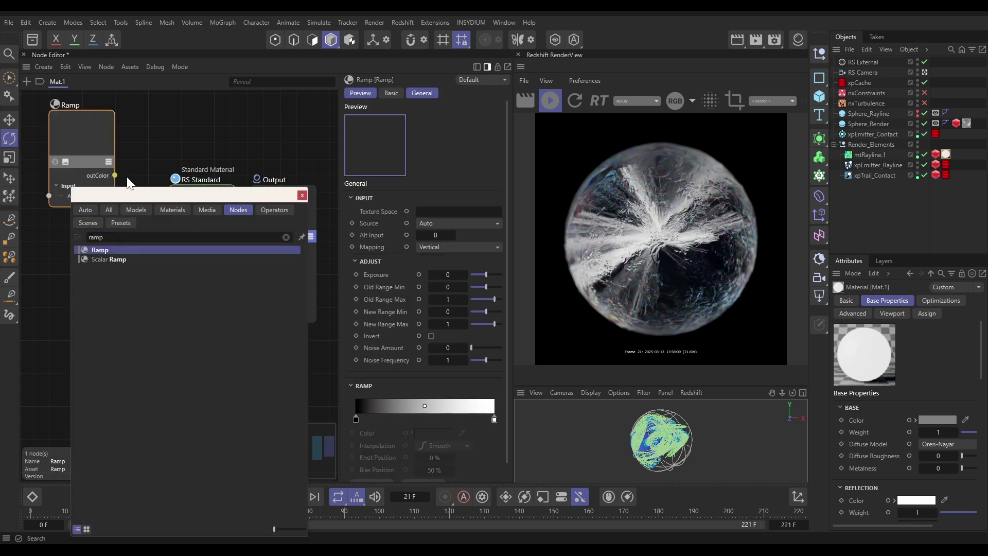
{"action": "left_click", "coordinate": [302, 195]}
{"action": "left_click_drag", "start_coordinate": [95, 148], "coordinate": [109, 190]}
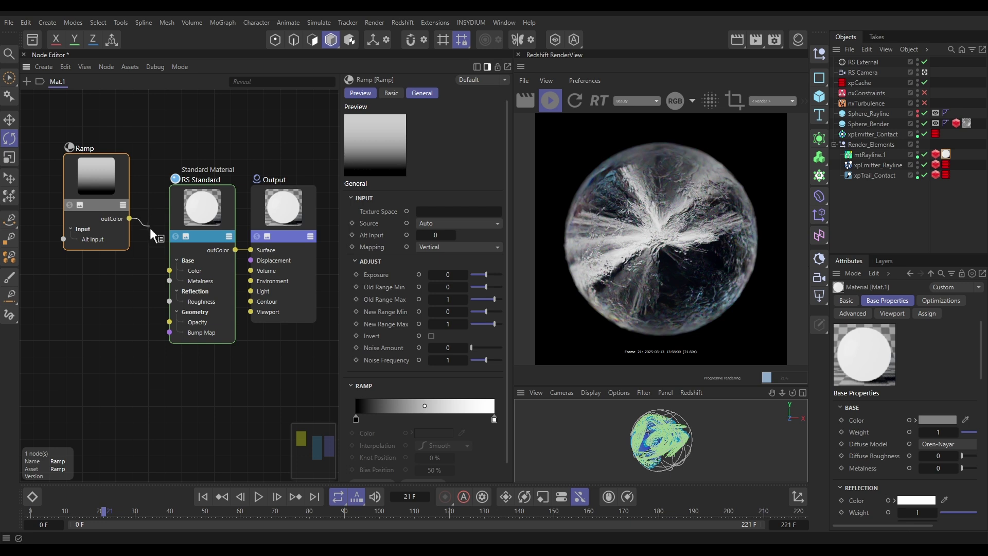
{"action": "left_click_drag", "start_coordinate": [132, 300], "coordinate": [169, 322]}
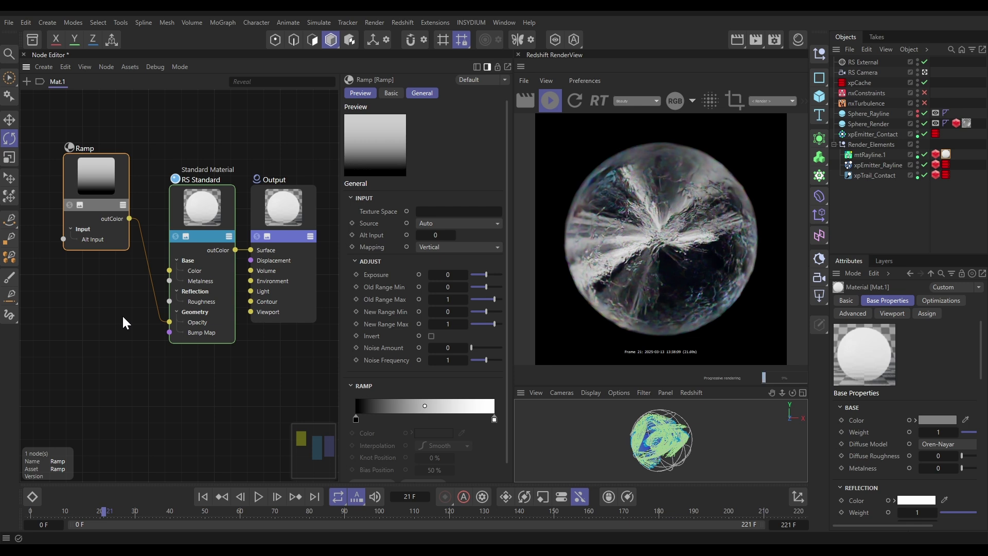
Load the gradient preset running from black through violet and pink to yellow into the Ramp node
{"action": "scroll", "coordinate": [508, 368], "scroll_direction": "down", "scroll_amount": 1}
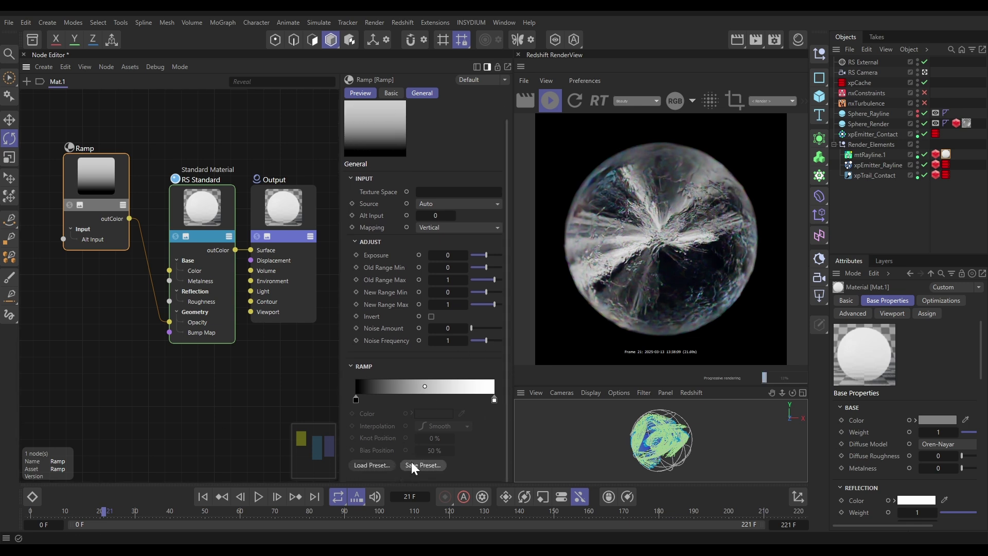
{"action": "left_click", "coordinate": [376, 462]}
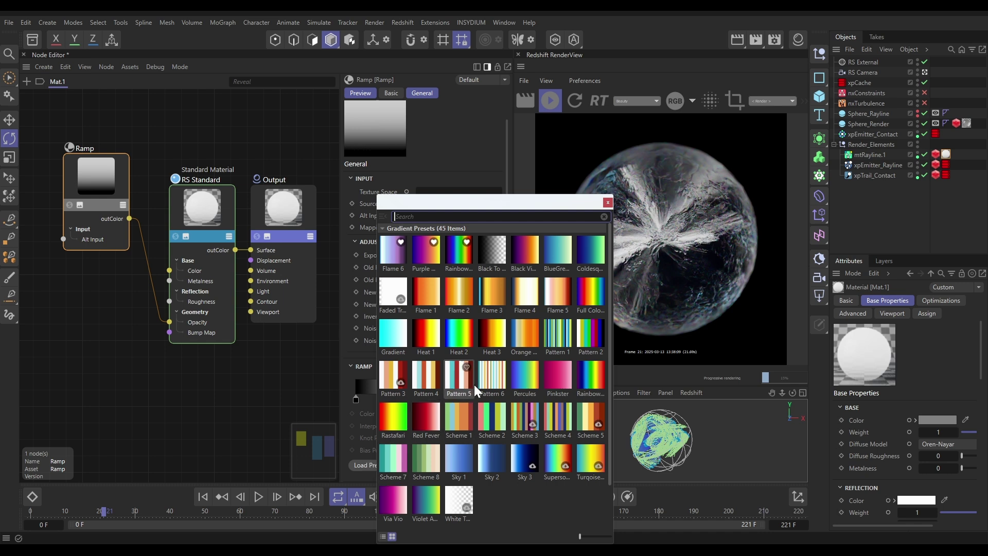
{"action": "double_click", "coordinate": [521, 251]}
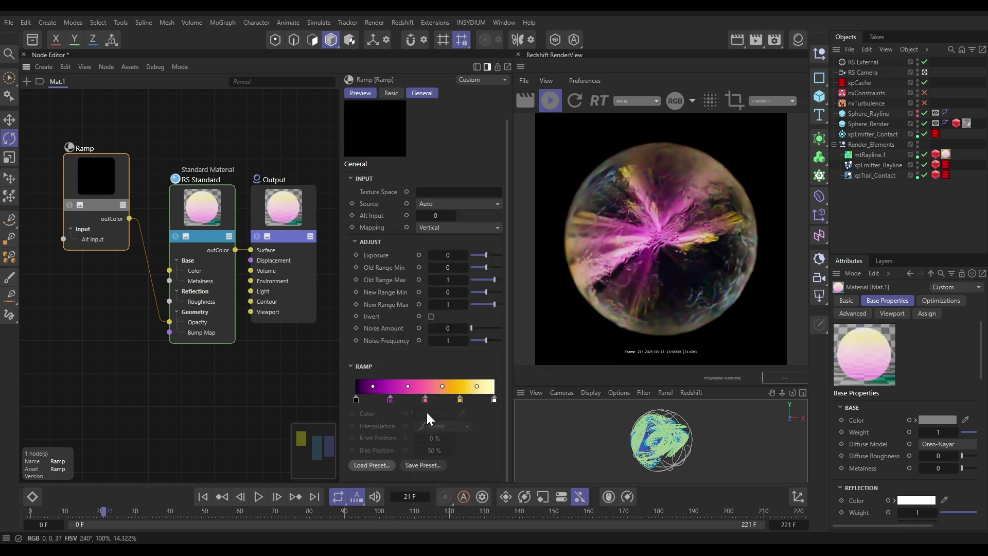
Remove the black and purple knots from the ramp gradient and distribute the remaining three knots evenly
{"action": "left_click_drag", "start_coordinate": [389, 400], "coordinate": [360, 419]}
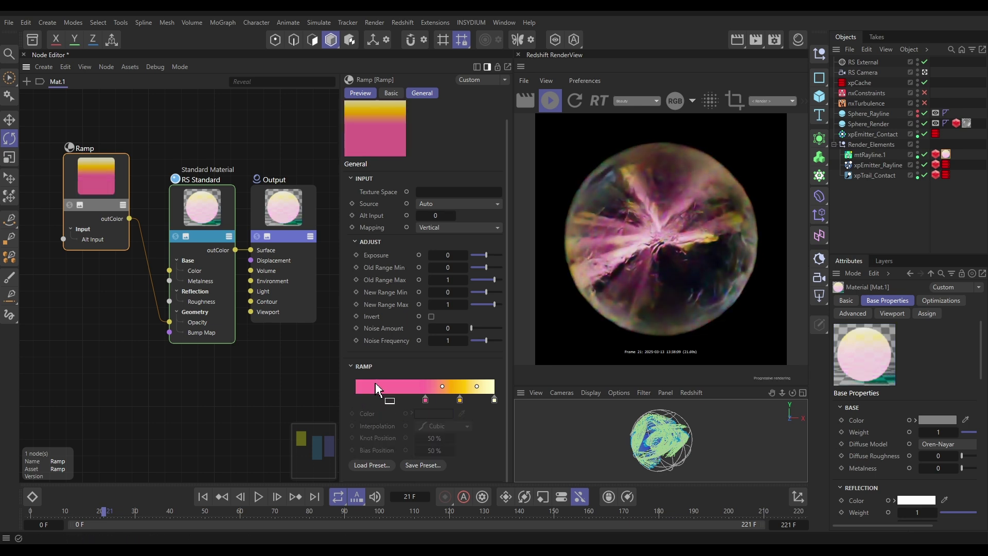
{"action": "right_click", "coordinate": [375, 382]}
{"action": "left_click", "coordinate": [398, 432]}
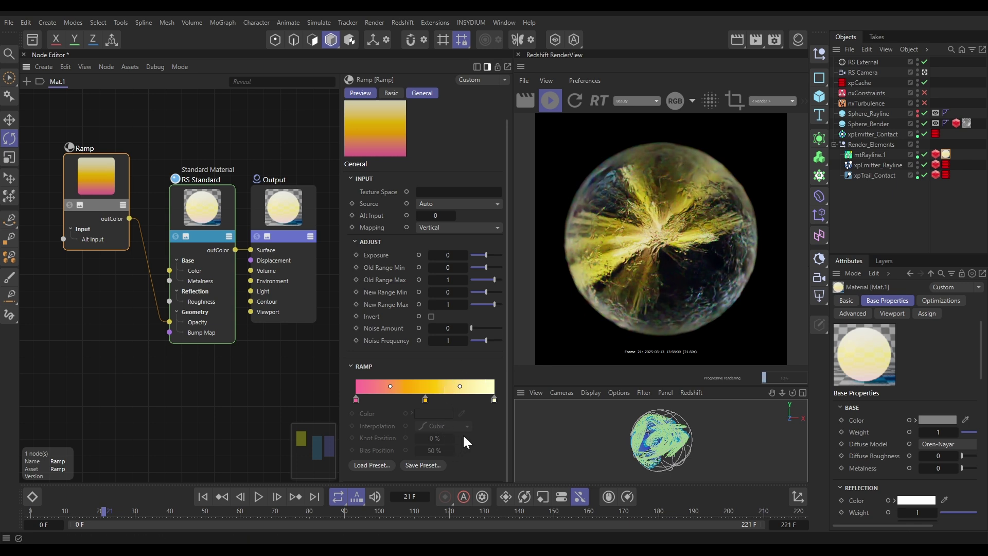
Set the V value of the ramp's pink starting knot to 50%
{"action": "left_click", "coordinate": [355, 400]}
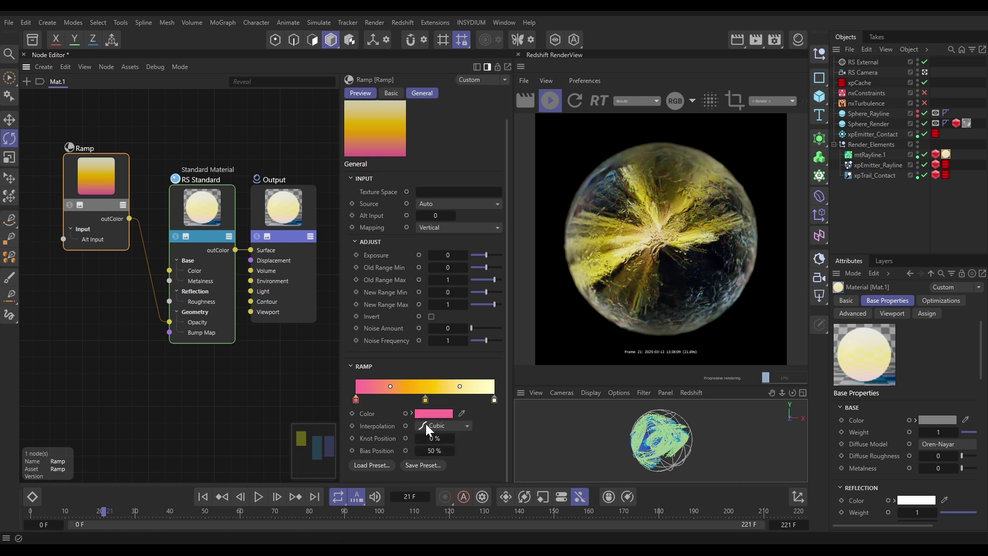
{"action": "left_click", "coordinate": [412, 413]}
{"action": "scroll", "coordinate": [398, 447], "scroll_direction": "down", "scroll_amount": 3}
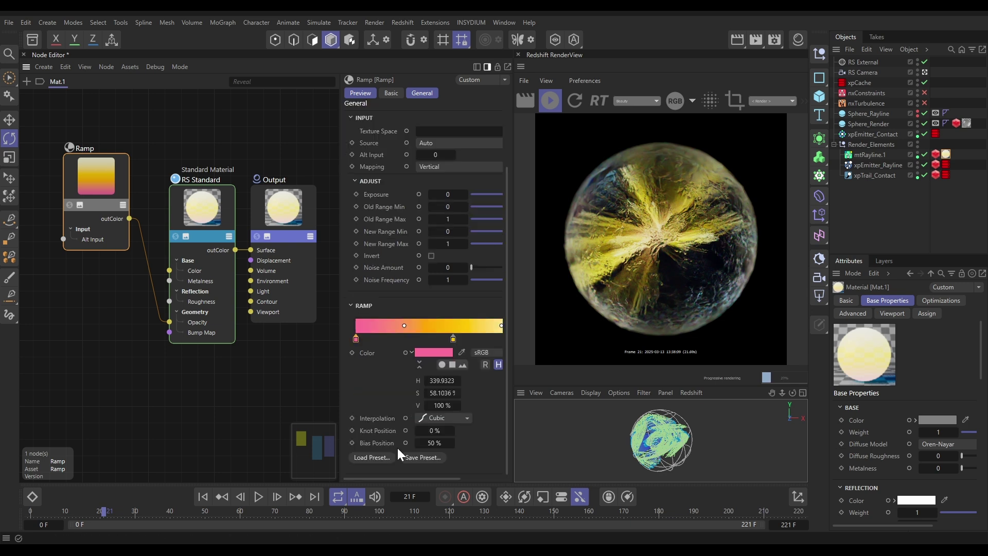
{"action": "left_click", "coordinate": [434, 404]}
{"action": "type", "text": "50"}
{"action": "key", "text": "Return"}
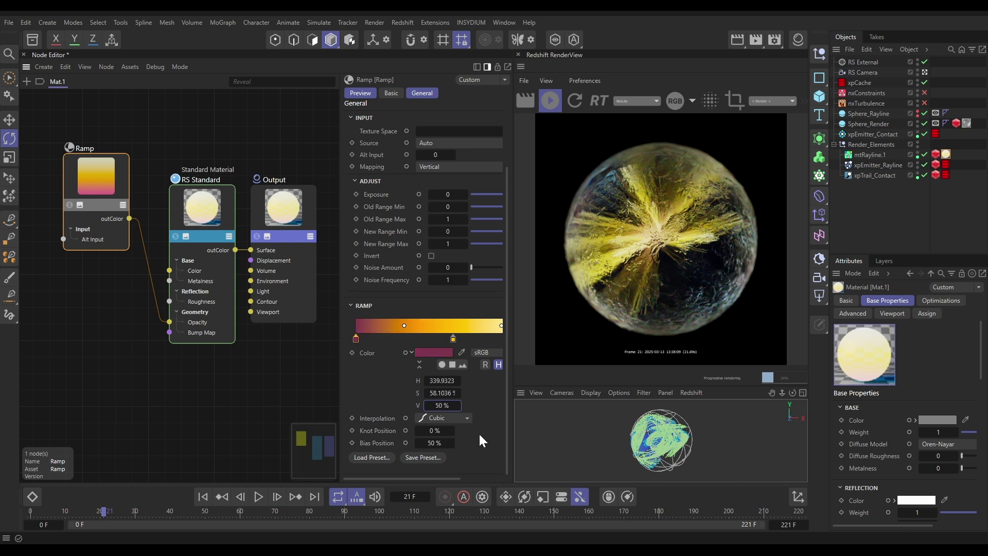
Set the V value of both the ramp's yellow middle knot and its pale yellow end knot to 50%
{"action": "left_click", "coordinate": [454, 338]}
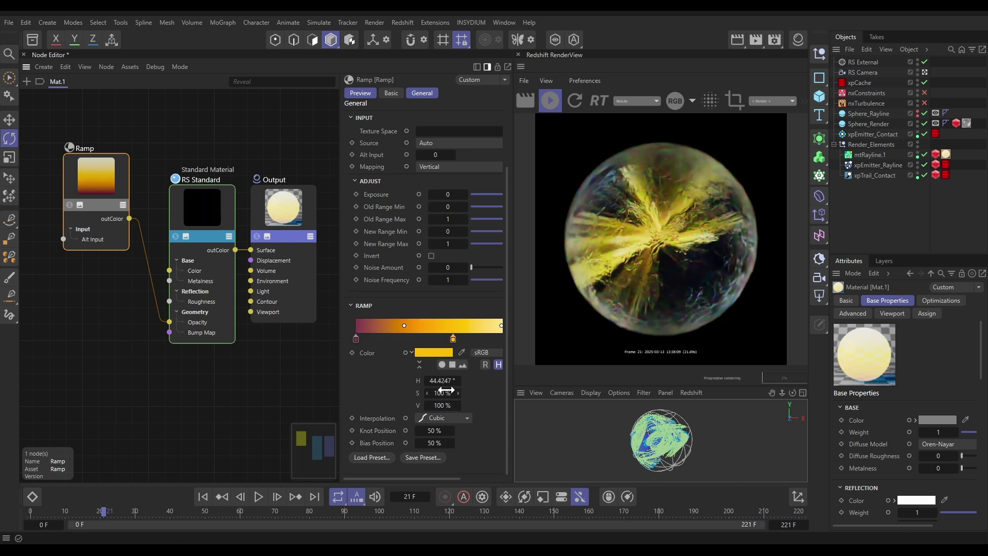
{"action": "type", "text": "50"}
{"action": "key", "text": "Return"}
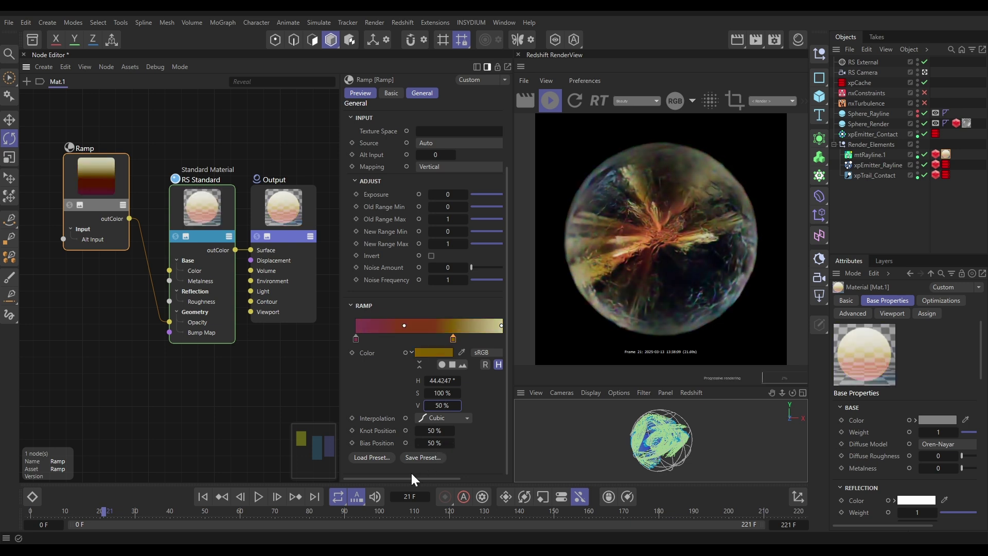
{"action": "left_click_drag", "start_coordinate": [408, 477], "coordinate": [466, 482]}
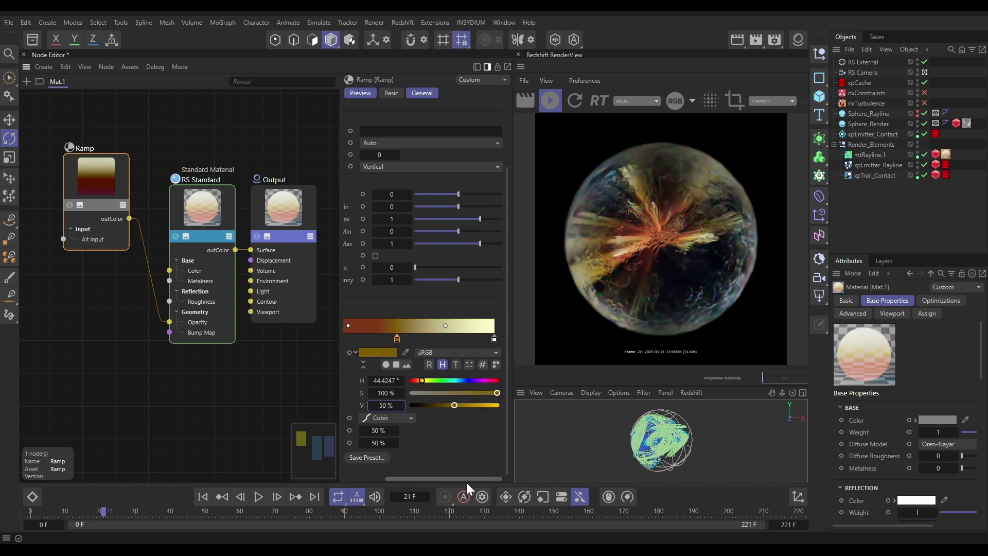
{"action": "left_click", "coordinate": [491, 339]}
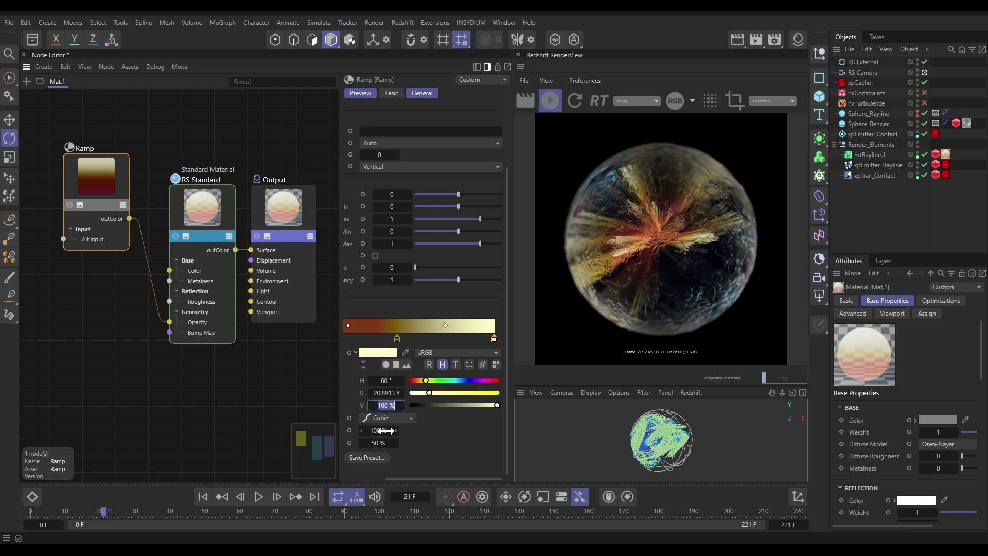
{"action": "type", "text": "50"}
{"action": "key", "text": "Return"}
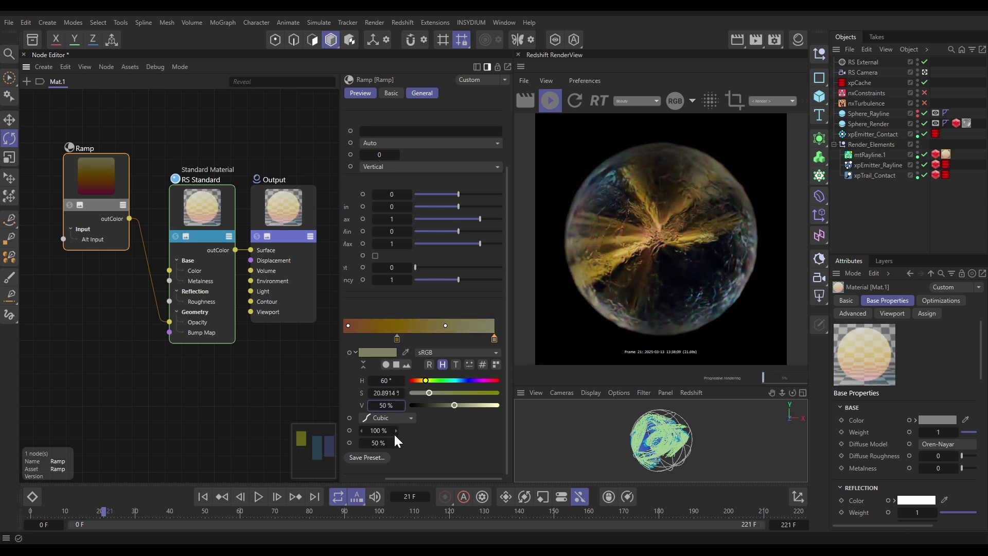
{"action": "left_click_drag", "start_coordinate": [401, 478], "coordinate": [375, 477]}
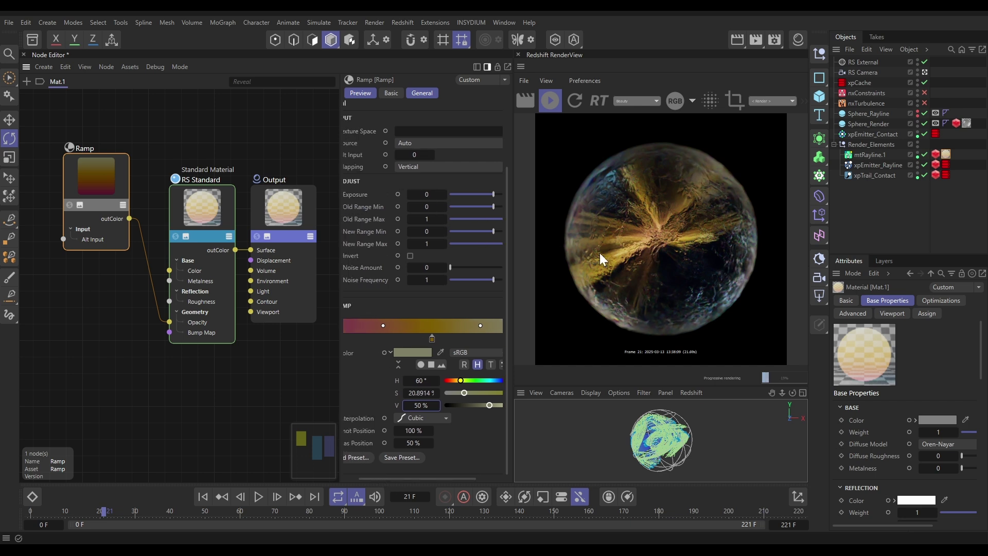
Add a Vertex Attribute node below the Ramp and connect its outScalar to the Ramp's Alt Input
{"action": "double_click", "coordinate": [76, 329]}
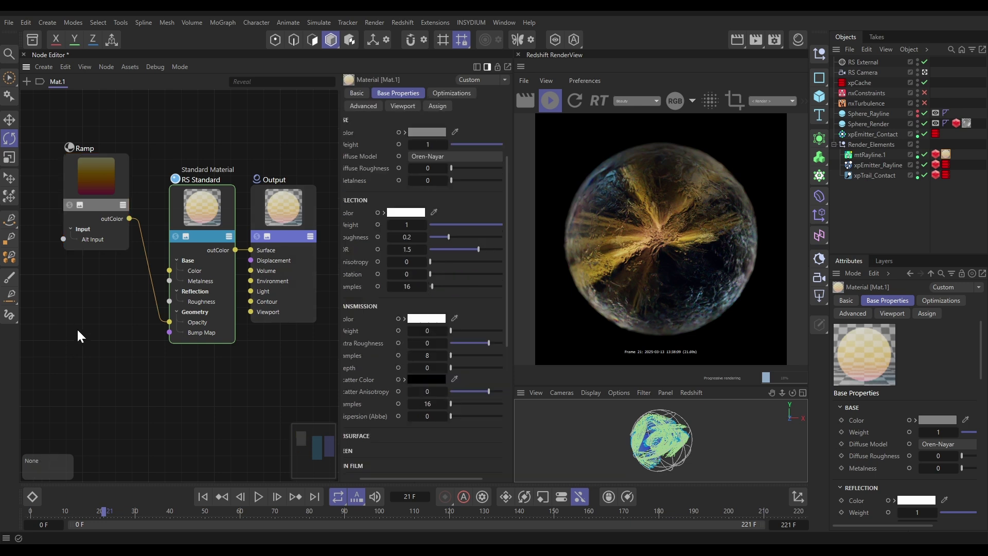
{"action": "type", "text": "vertex"}
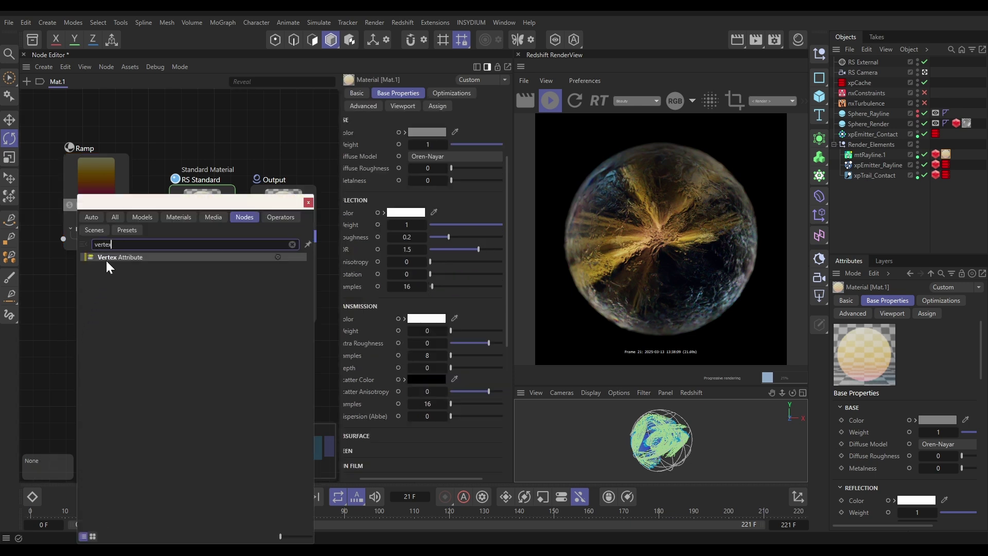
{"action": "left_click_drag", "start_coordinate": [106, 257], "coordinate": [63, 317]}
{"action": "left_click", "coordinate": [308, 202]}
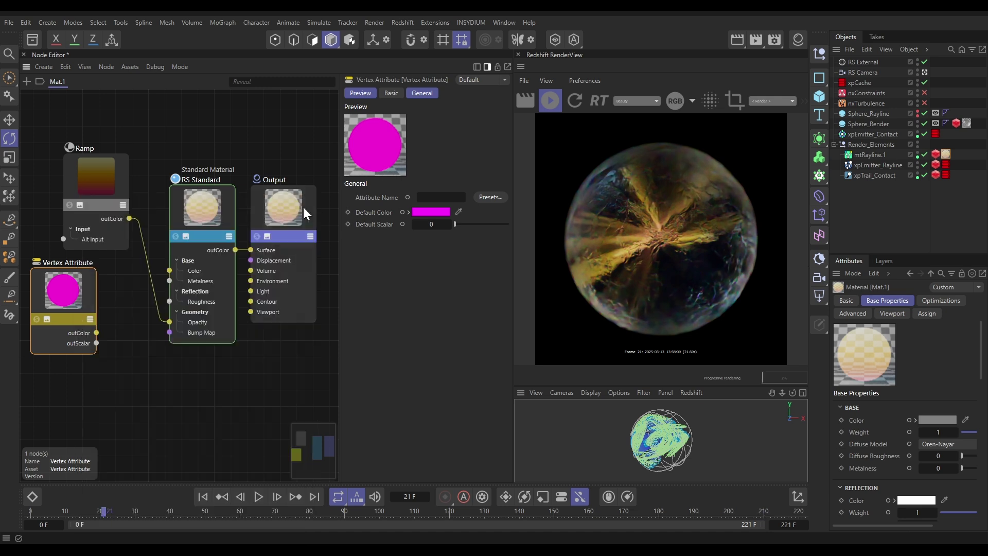
{"action": "left_click_drag", "start_coordinate": [55, 281], "coordinate": [64, 316]}
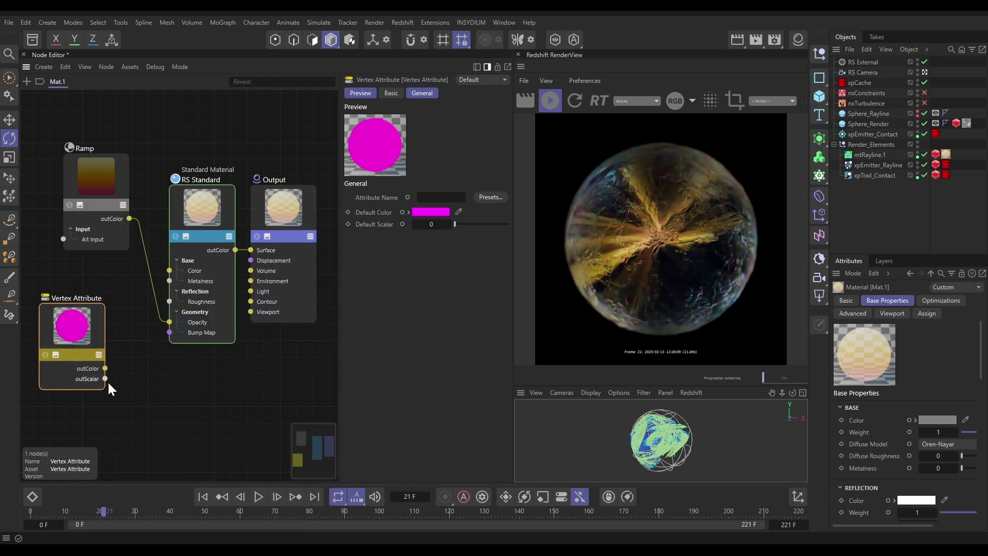
{"action": "left_click_drag", "start_coordinate": [112, 287], "coordinate": [62, 239]}
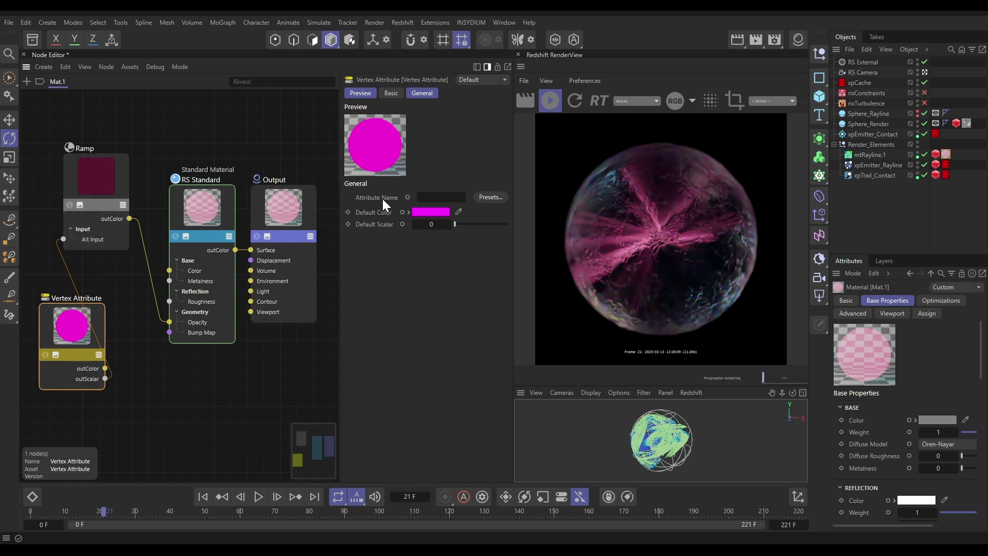
Assign the Curve Position (Polygon Curves Only) preset as the Vertex Attribute node's attribute name
{"action": "left_click", "coordinate": [486, 197]}
{"action": "mouse_move", "coordinate": [502, 203]}
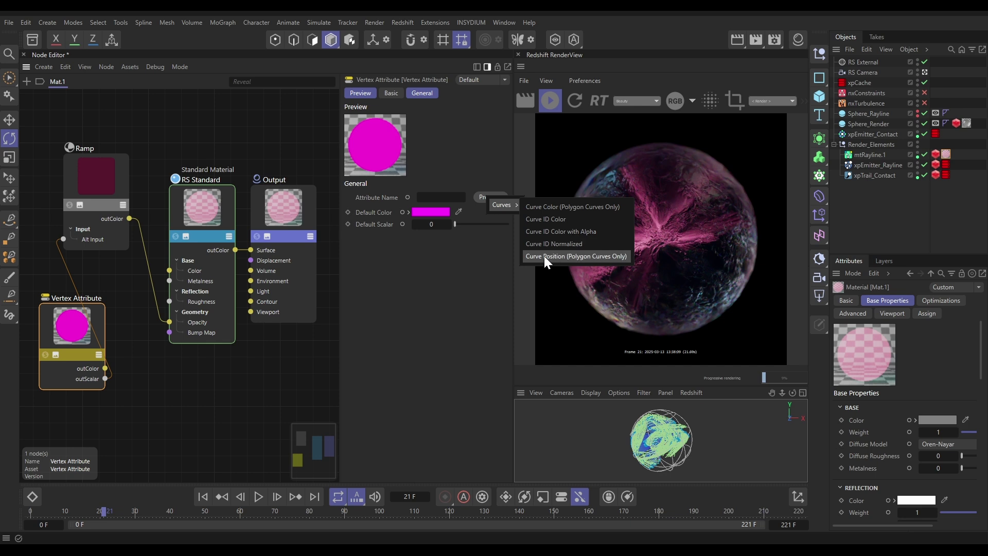
{"action": "left_click", "coordinate": [560, 256]}
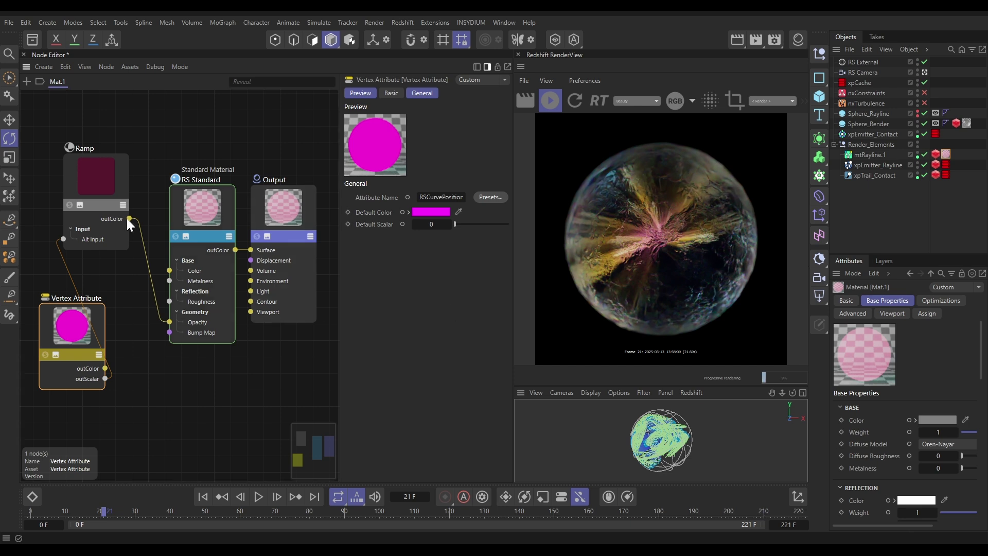
Assign the Mat.1 material to the xpTrail_Contact object
{"action": "left_click", "coordinate": [86, 164]}
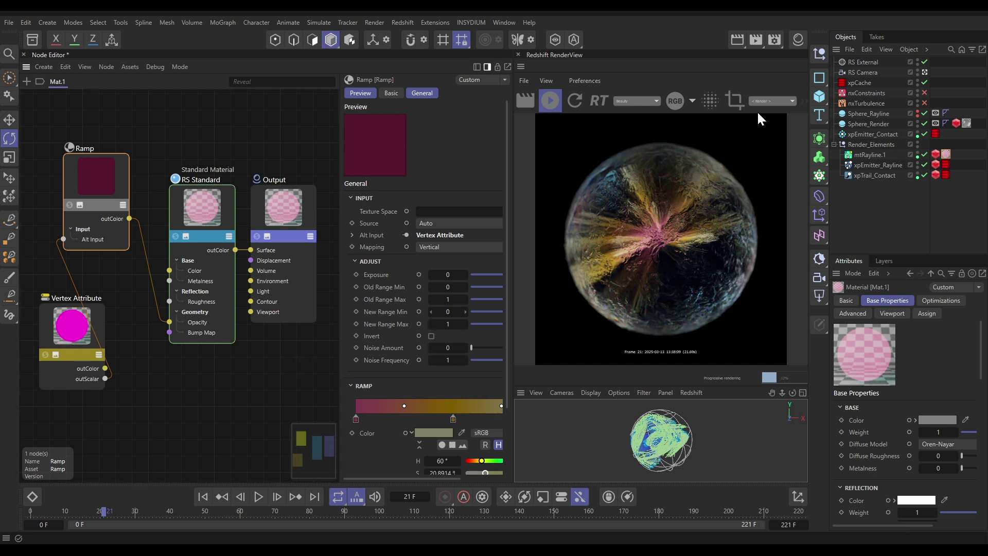
{"action": "left_click", "coordinate": [797, 38]}
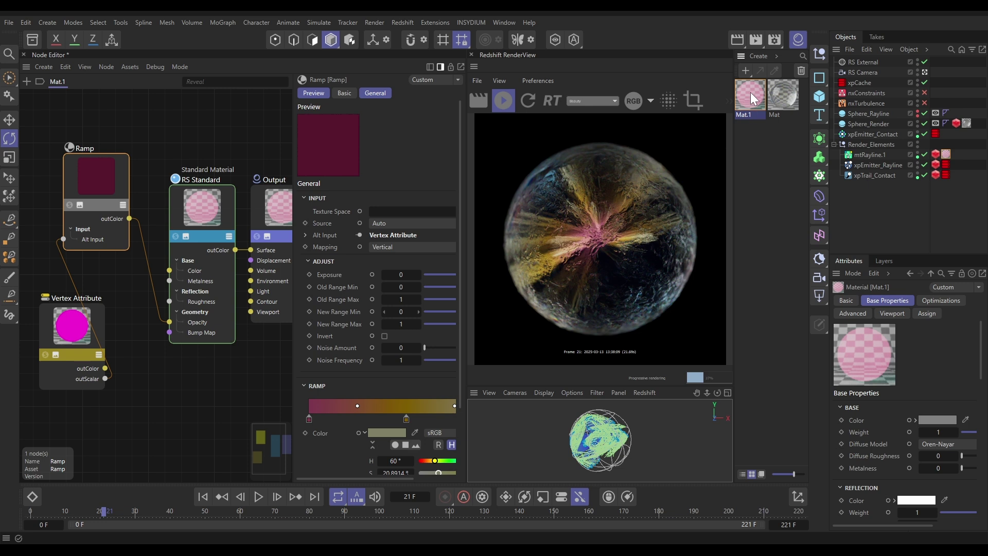
{"action": "left_click_drag", "start_coordinate": [750, 91], "coordinate": [880, 174]}
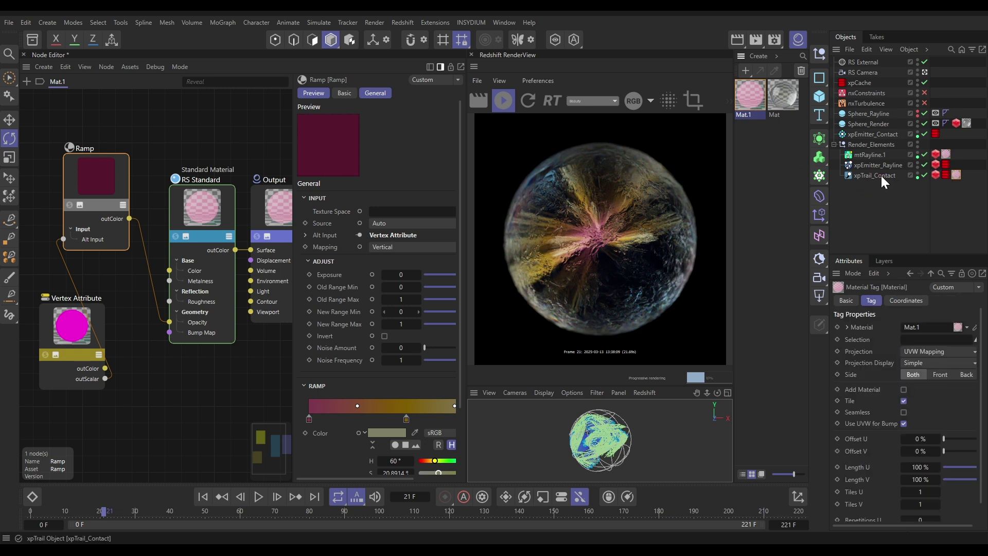
Set the curve mode of xpTrail_Contact's Redshift object tag to Cylinders
{"action": "left_click", "coordinate": [935, 175]}
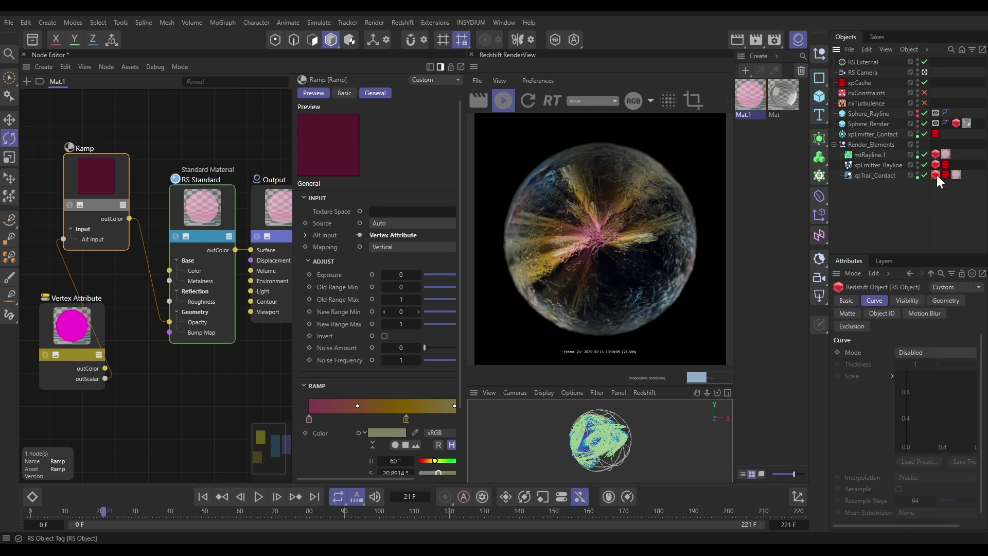
{"action": "left_click", "coordinate": [904, 352]}
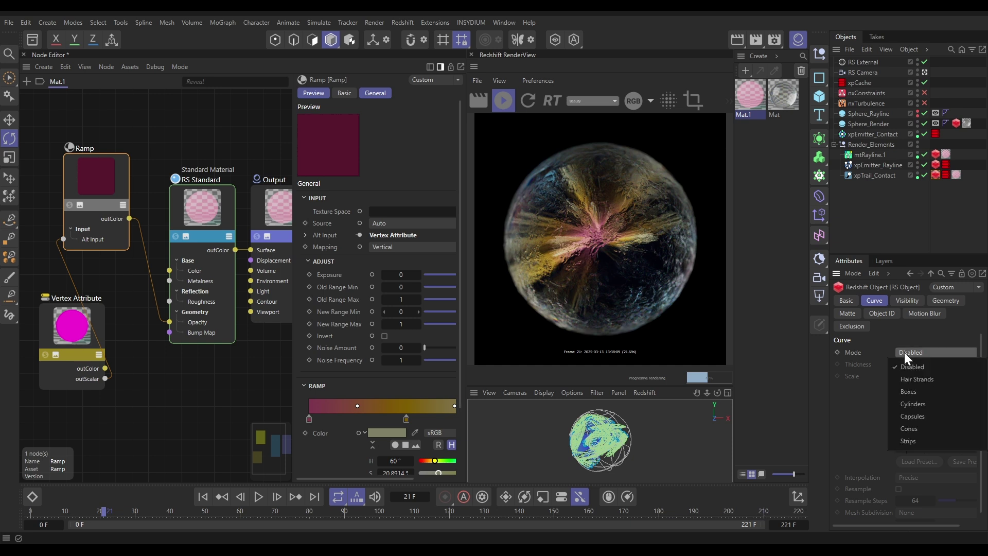
{"action": "left_click", "coordinate": [918, 401]}
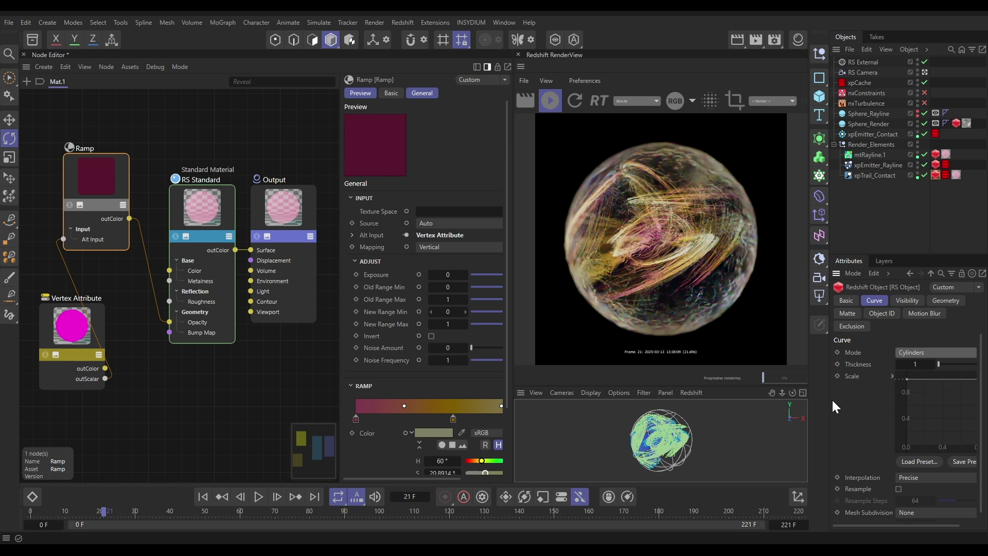
Taper the trail cylinders by lowering the end of the Scale curve to about 0.5, and play the animation to about frame 35
{"action": "left_click_drag", "start_coordinate": [827, 400], "coordinate": [752, 400]}
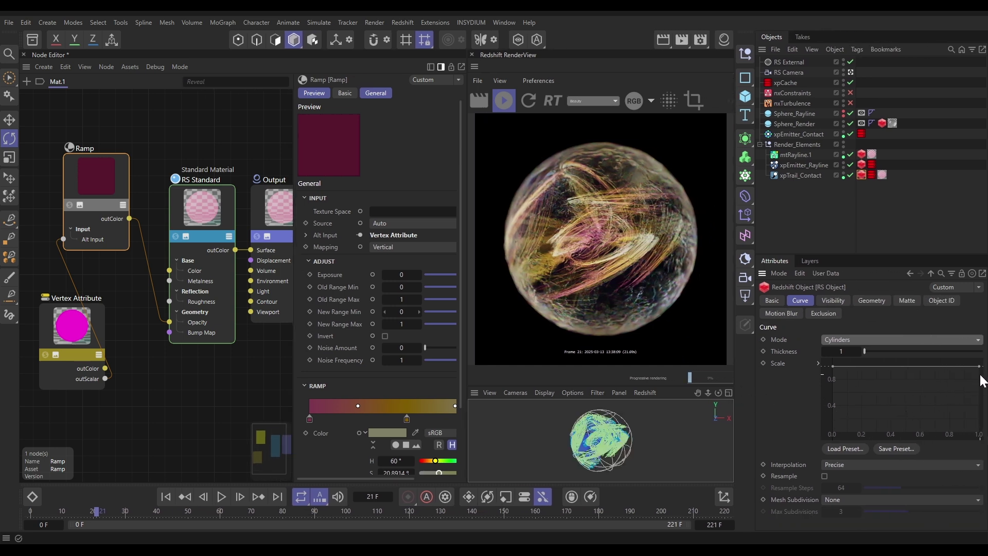
{"action": "left_click_drag", "start_coordinate": [979, 367], "coordinate": [979, 398]}
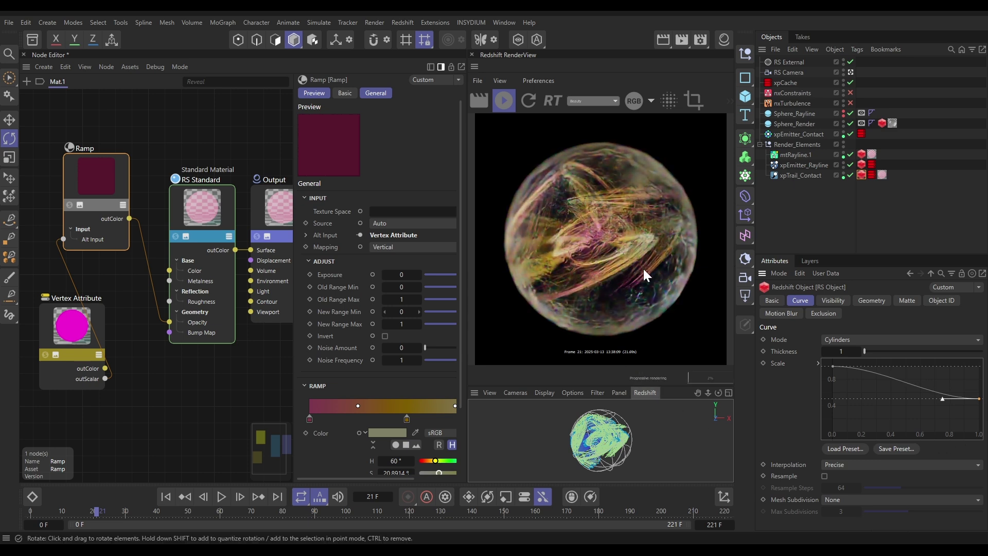
{"action": "left_click", "coordinate": [220, 495]}
{"action": "left_click", "coordinate": [221, 495]}
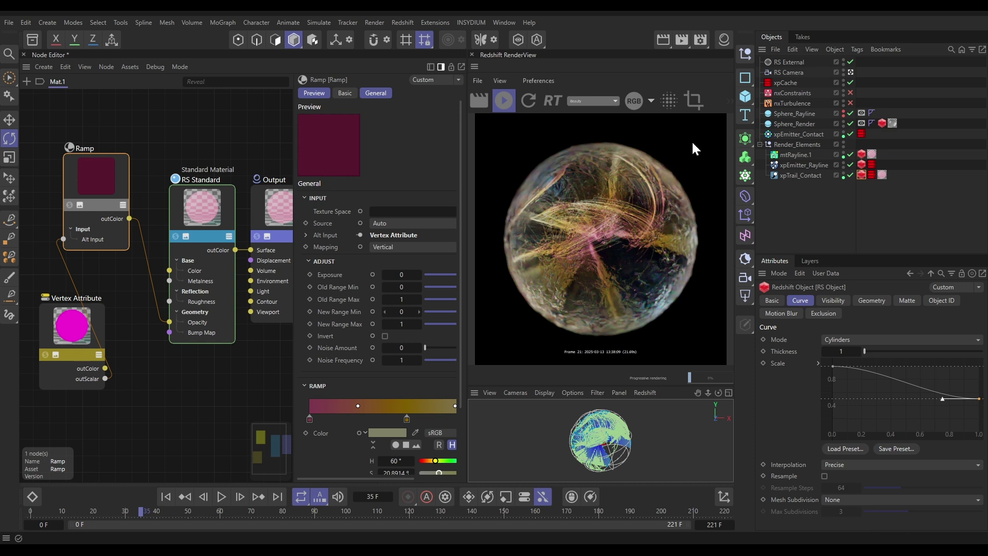
Assign Mat.1 to xpEmitter_Rayline and set its Redshift object tag's particle mode to Sphere Instances
{"action": "left_click", "coordinate": [723, 40]}
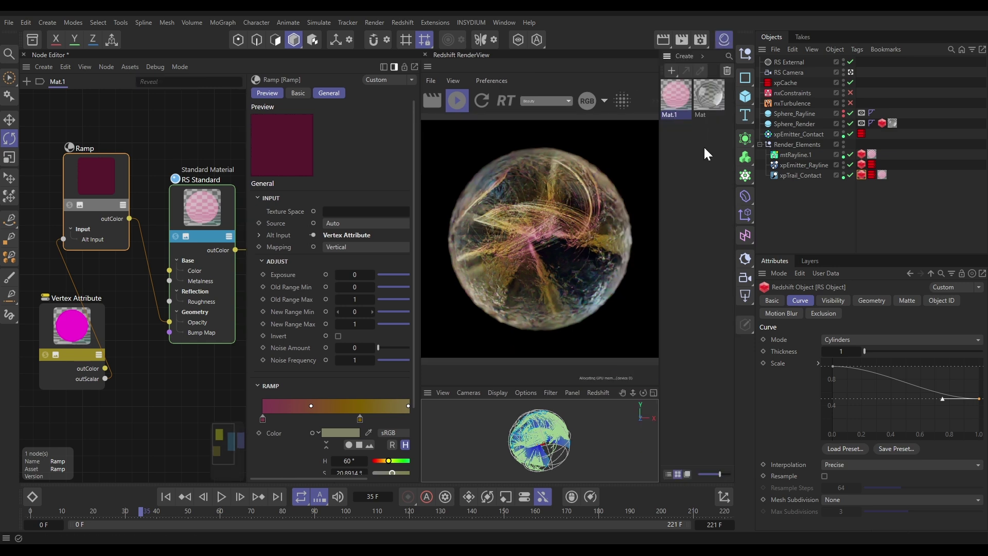
{"action": "left_click_drag", "start_coordinate": [680, 97], "coordinate": [819, 165]}
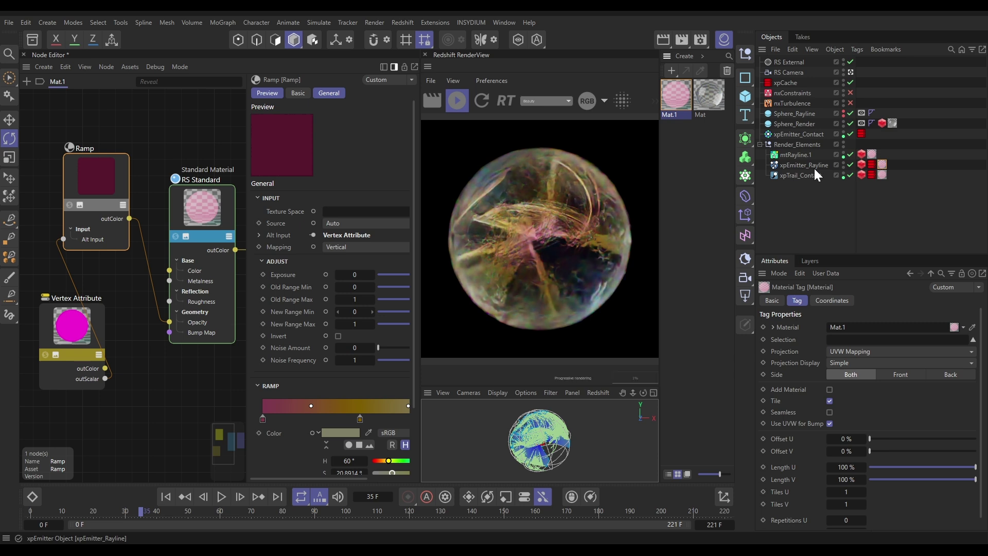
{"action": "left_click", "coordinate": [860, 165]}
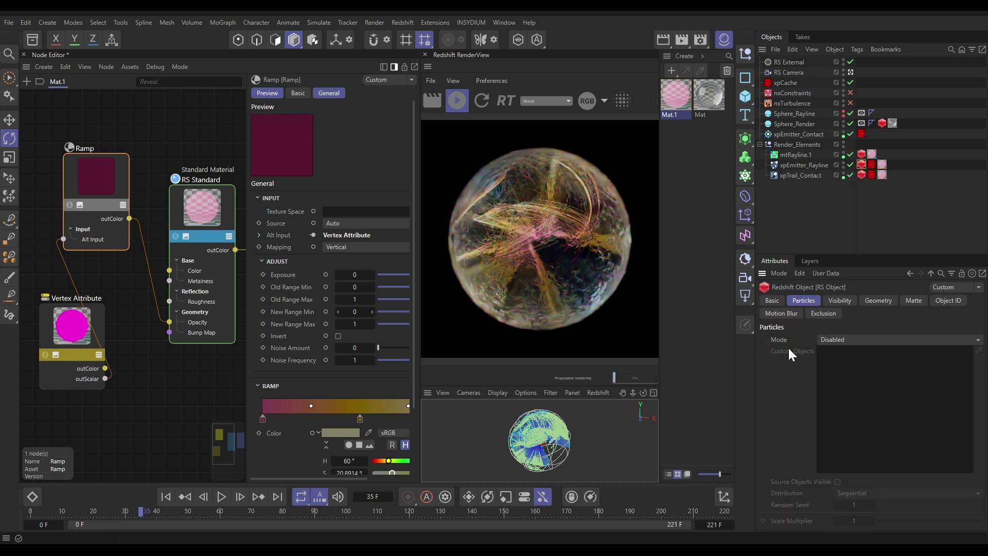
{"action": "left_click", "coordinate": [833, 340]}
{"action": "left_click", "coordinate": [846, 377]}
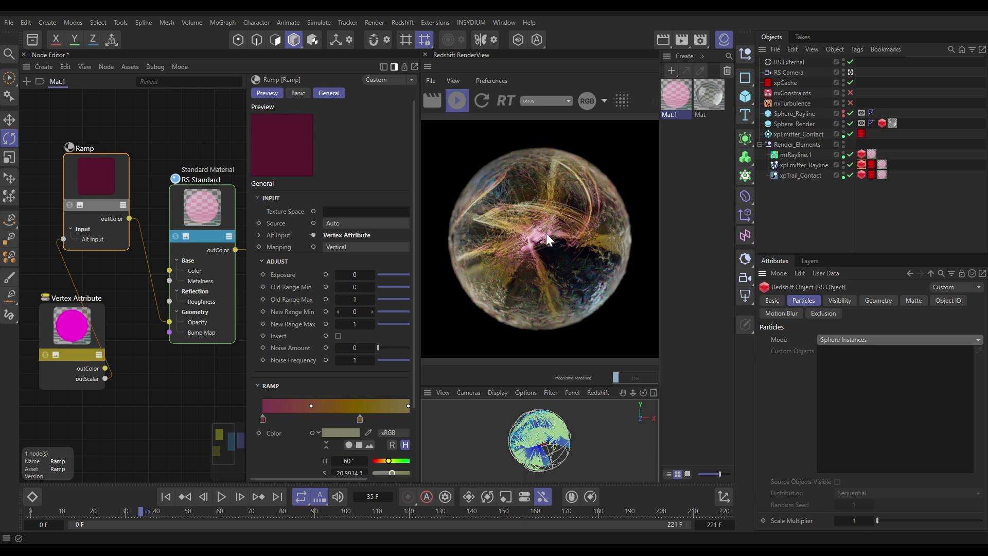
Play the animation and stop at about frame 45 to check the rendered particles
{"action": "left_click", "coordinate": [166, 497]}
{"action": "left_click", "coordinate": [220, 498]}
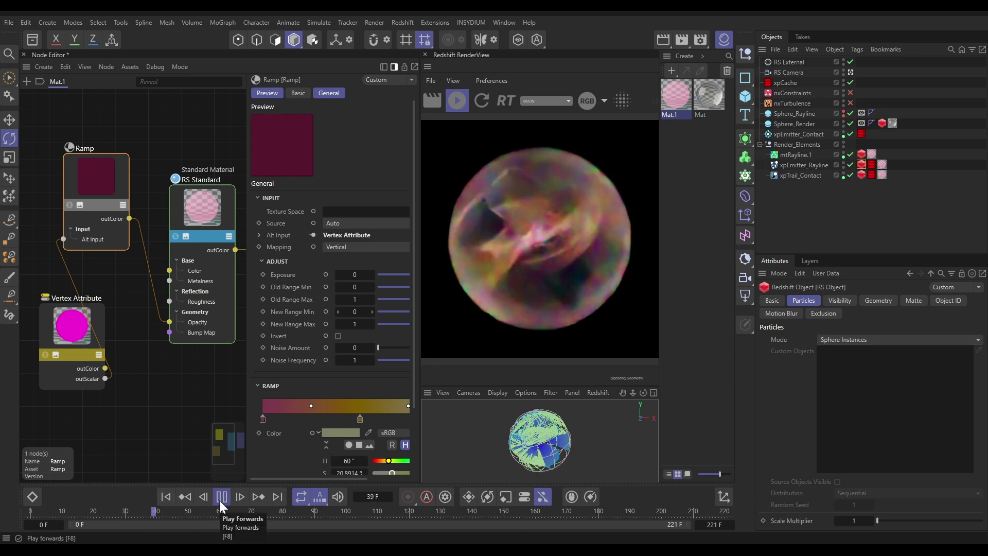
{"action": "left_click", "coordinate": [222, 497]}
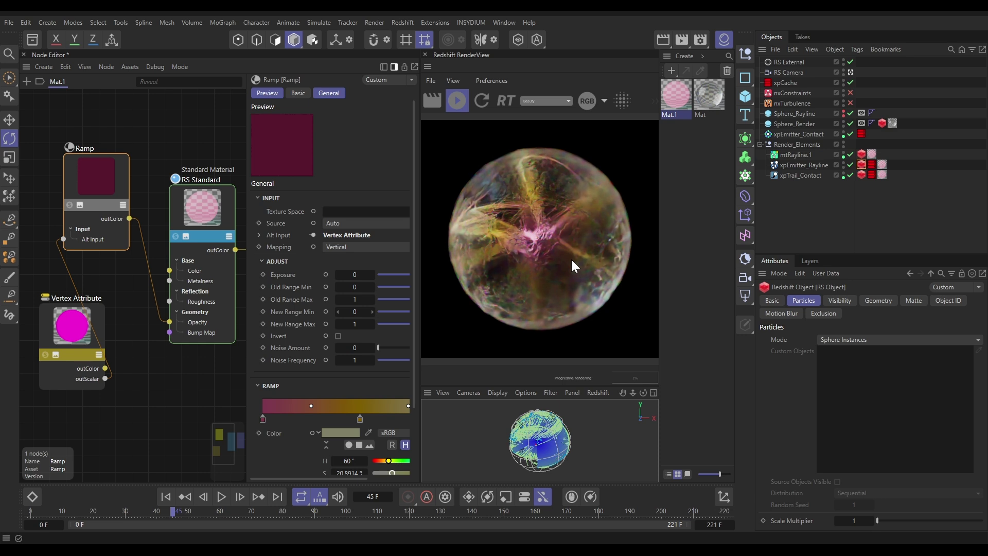
Hide the material list, widen the Redshift RenderView, and enable Bloom in the render view's settings with its parameters expanded
{"action": "left_click", "coordinate": [724, 39]}
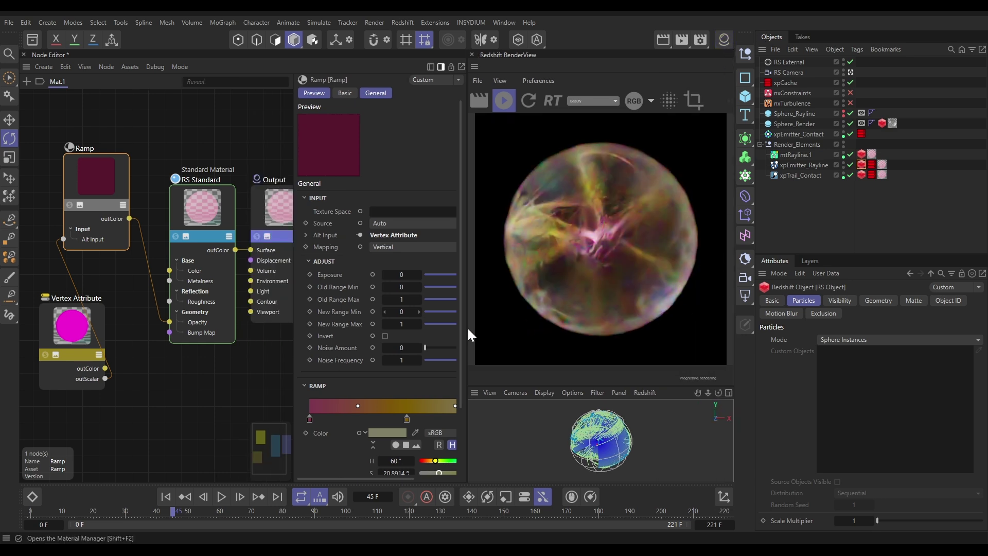
{"action": "left_click_drag", "start_coordinate": [467, 326], "coordinate": [321, 333]}
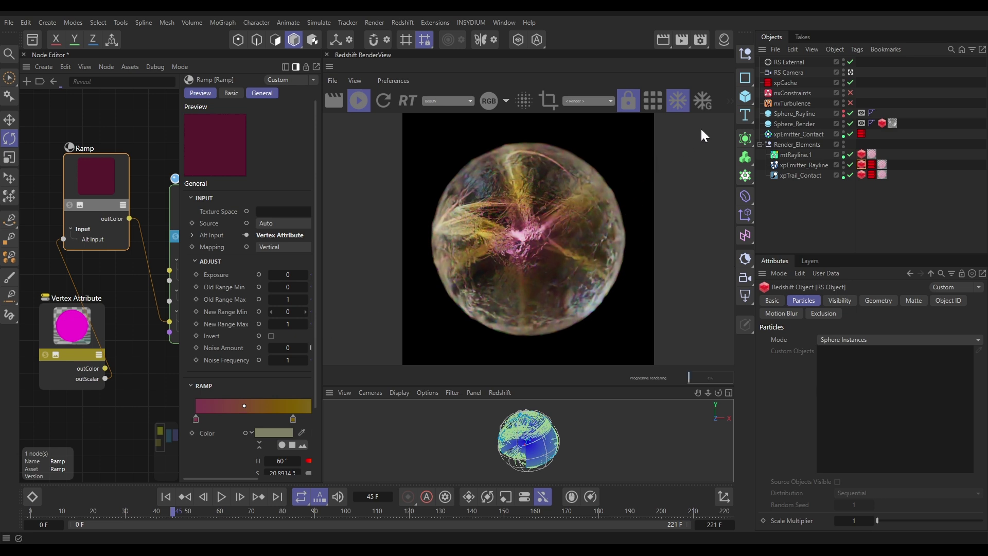
{"action": "left_click", "coordinate": [730, 101]}
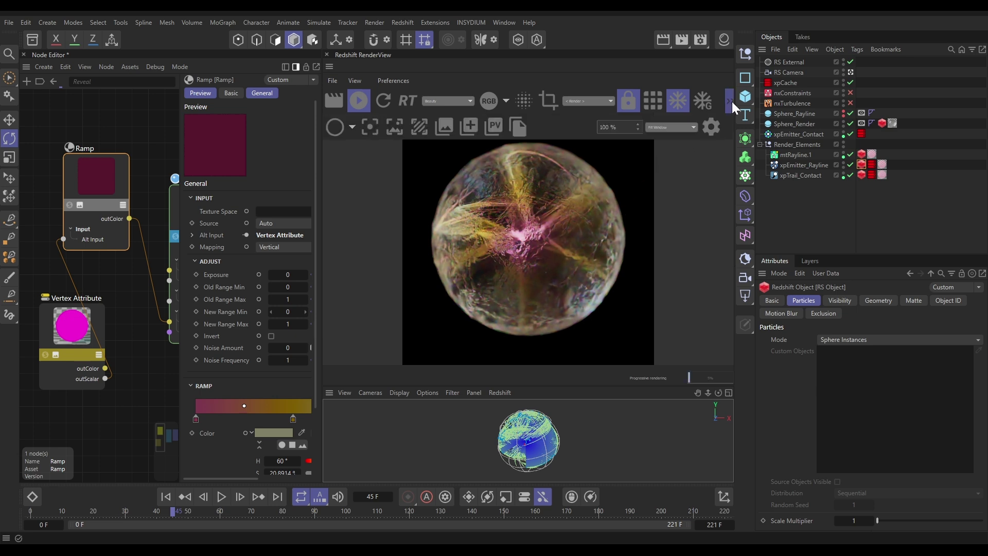
{"action": "left_click", "coordinate": [714, 126]}
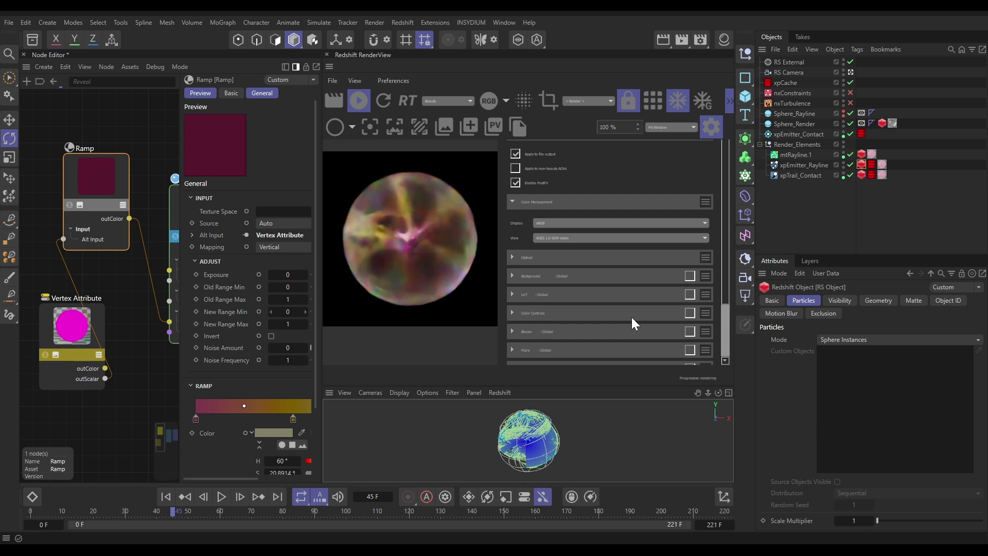
{"action": "scroll", "coordinate": [631, 317], "scroll_direction": "down", "scroll_amount": 2}
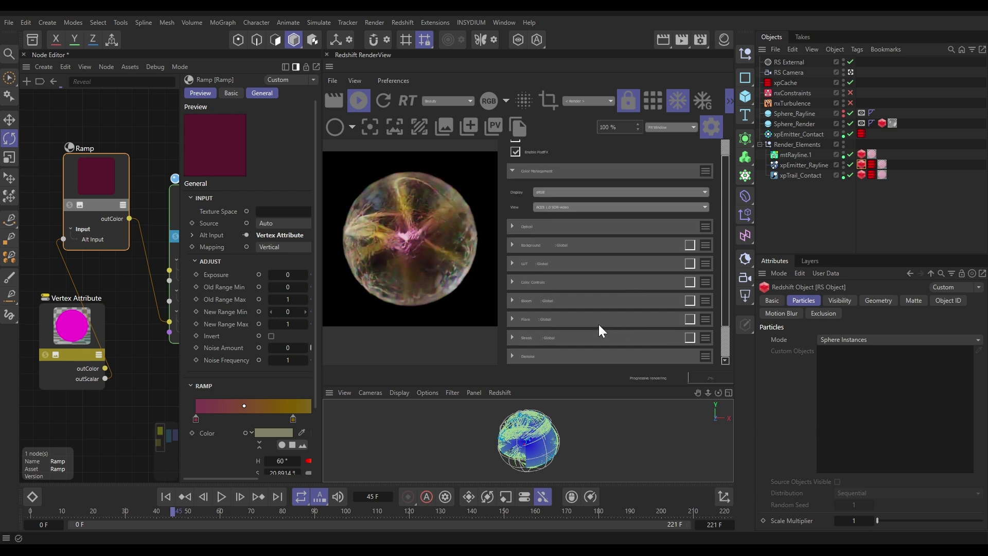
{"action": "left_click", "coordinate": [689, 300]}
{"action": "left_click", "coordinate": [513, 301]}
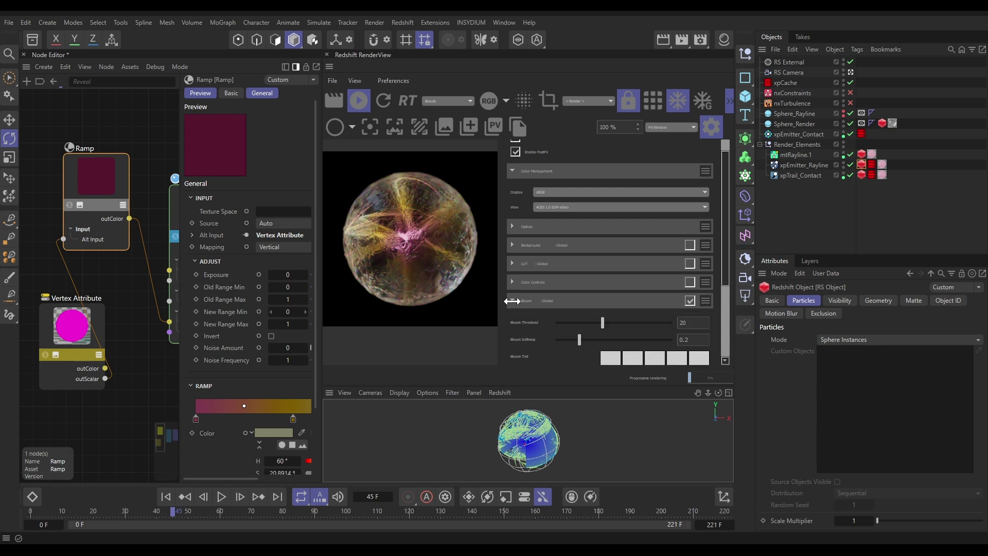
Set the Bloom Threshold to 0.3, Bloom Softness to 0 and Bloom Intensity to about 1.53
{"action": "left_click", "coordinate": [685, 323]}
{"action": "type", "text": ".3"}
{"action": "key", "text": "Return"}
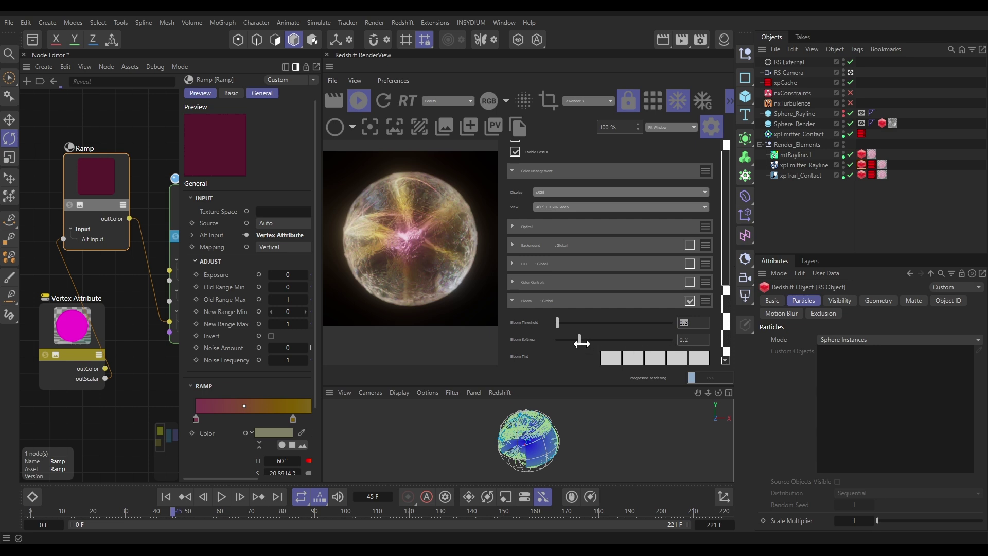
{"action": "left_click_drag", "start_coordinate": [579, 339], "coordinate": [553, 339]}
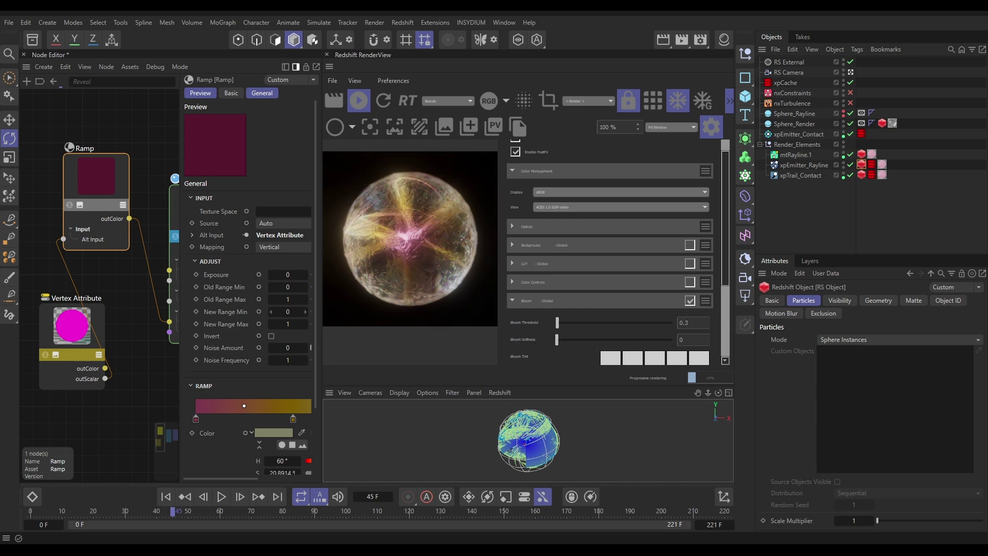
{"action": "scroll", "coordinate": [626, 345], "scroll_direction": "down", "scroll_amount": 1}
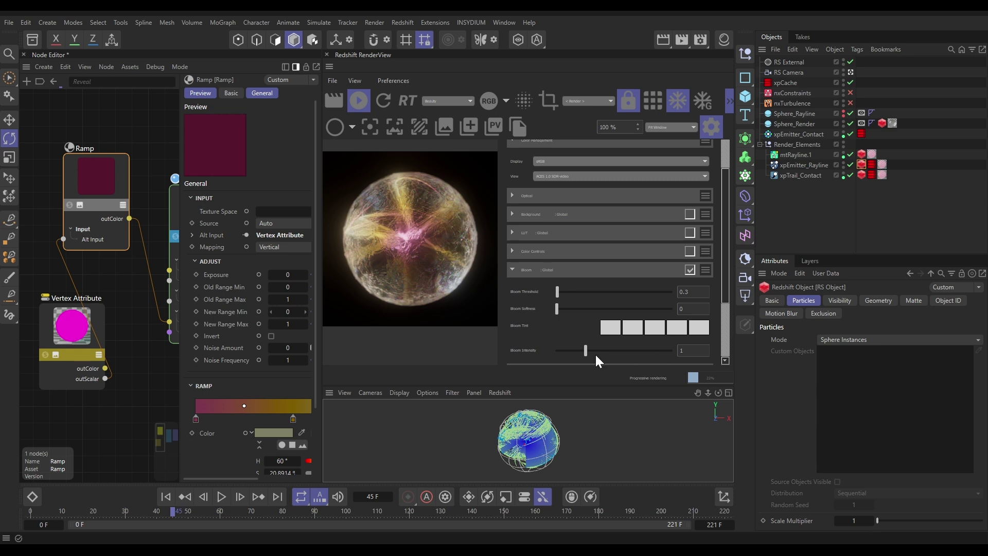
{"action": "left_click_drag", "start_coordinate": [595, 350], "coordinate": [599, 349]}
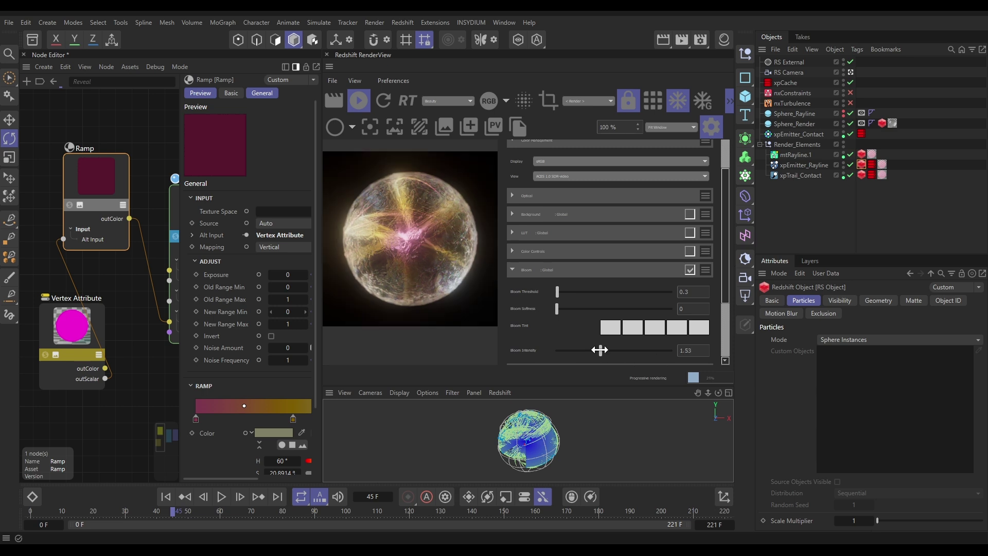
Hide the render view settings and play the animation to about frame 88 to check the bloom
{"action": "left_click", "coordinate": [730, 101]}
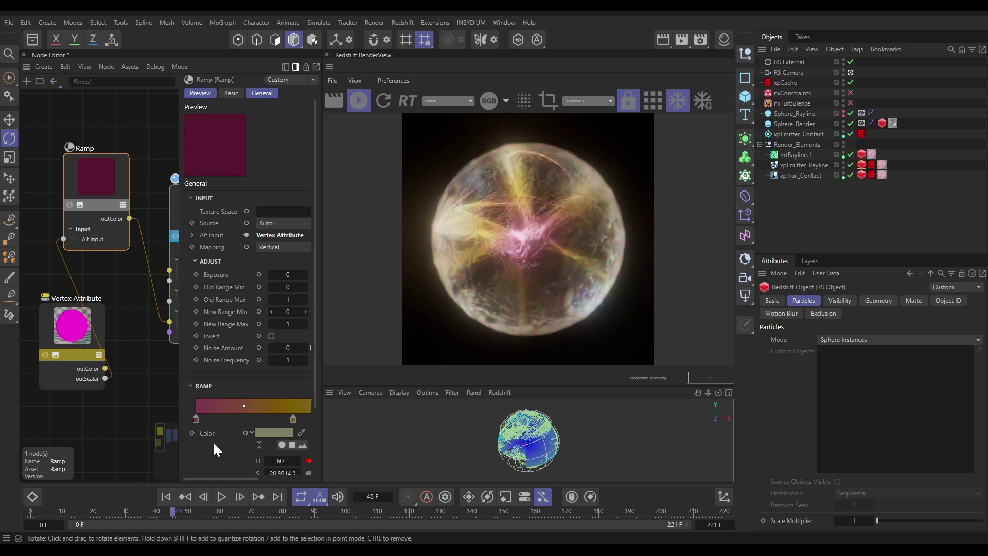
{"action": "left_click", "coordinate": [221, 495]}
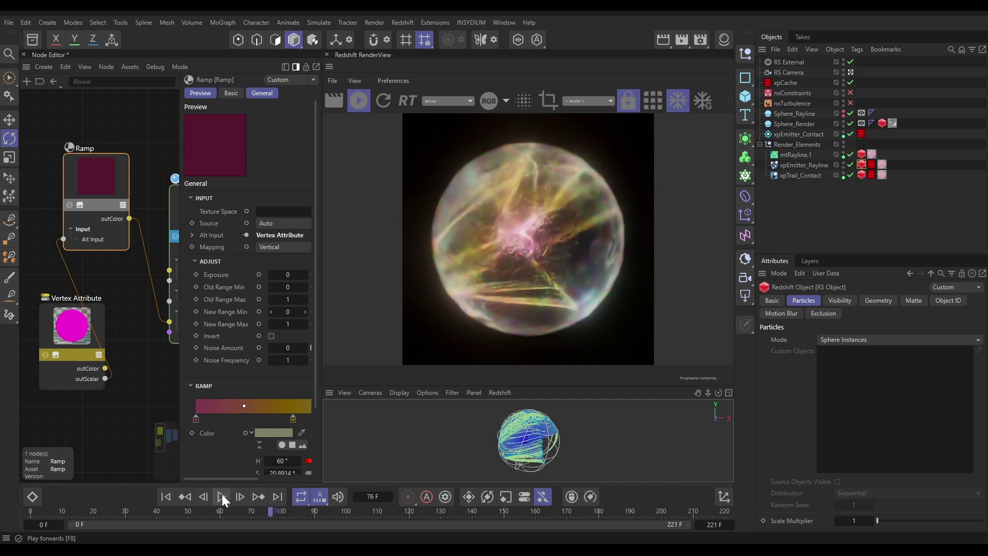
{"action": "left_click", "coordinate": [221, 495]}
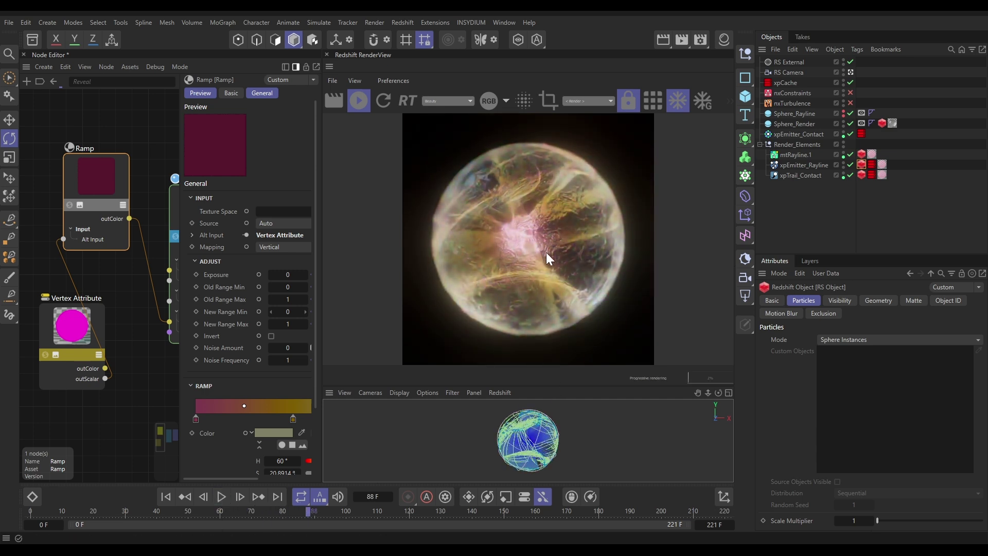
Enable Color Controls in the render view's settings and set the Contrast to 0.1
{"action": "left_click", "coordinate": [730, 106]}
{"action": "left_click", "coordinate": [711, 127]}
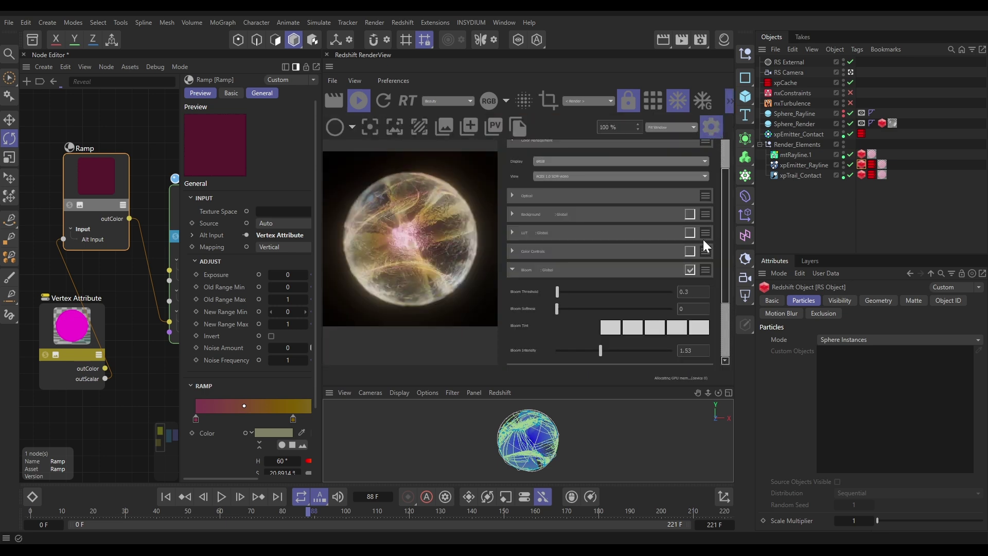
{"action": "left_click", "coordinate": [512, 269]}
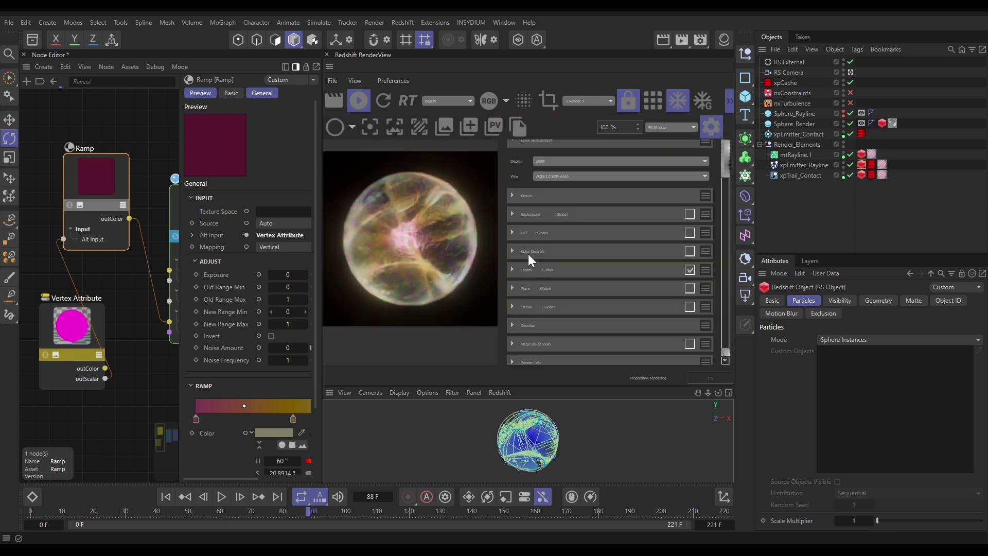
{"action": "left_click", "coordinate": [512, 251]}
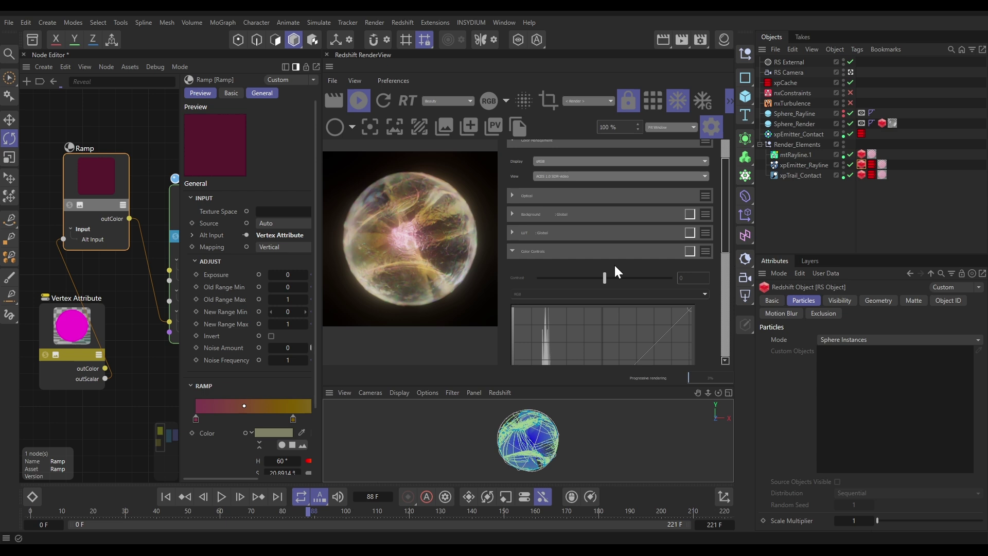
{"action": "left_click", "coordinate": [689, 251]}
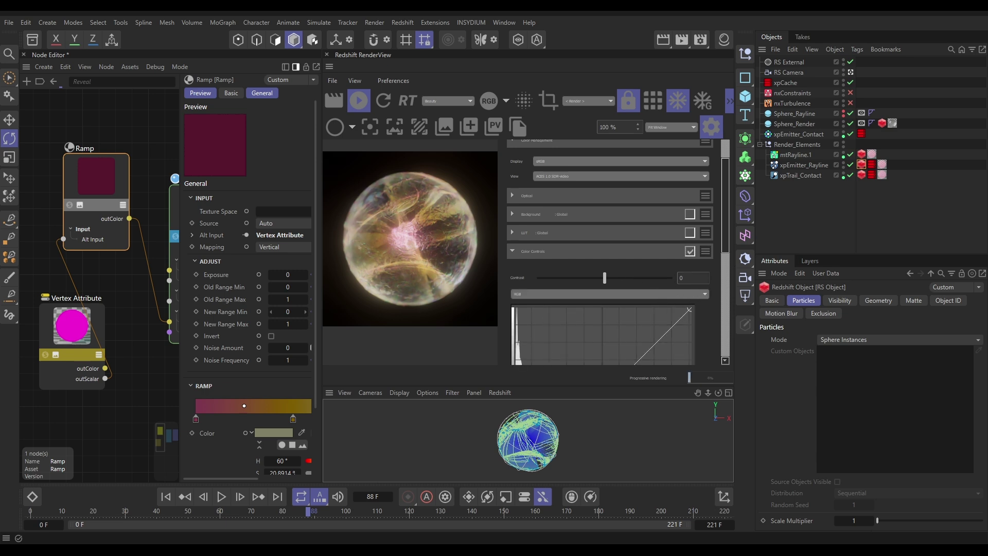
{"action": "left_click", "coordinate": [680, 278]}
{"action": "type", "text": "0.1"}
{"action": "key", "text": "Return"}
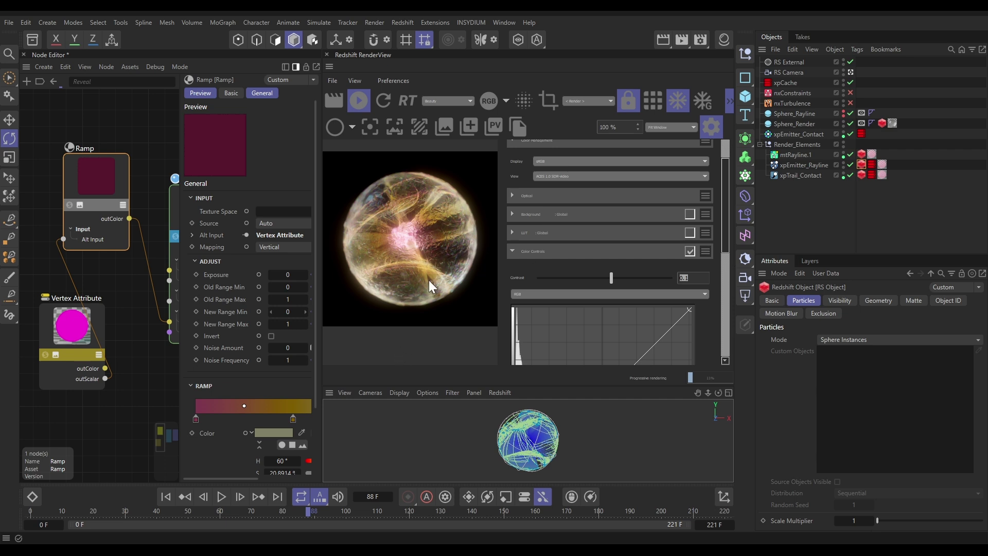
Hide the render view settings and play the animation to about frame 133 to check the added contrast
{"action": "left_click", "coordinate": [715, 123]}
{"action": "left_click", "coordinate": [730, 103]}
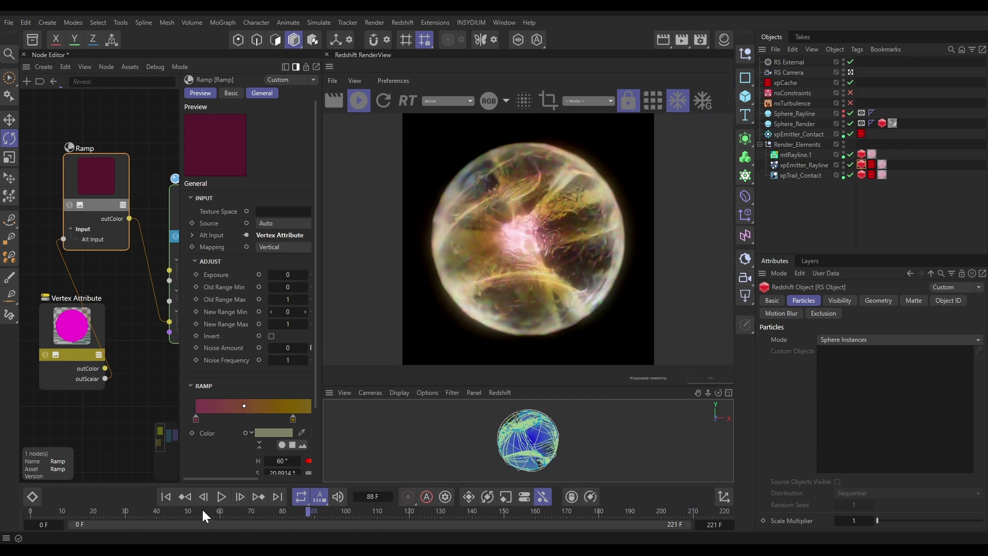
{"action": "left_click", "coordinate": [221, 497]}
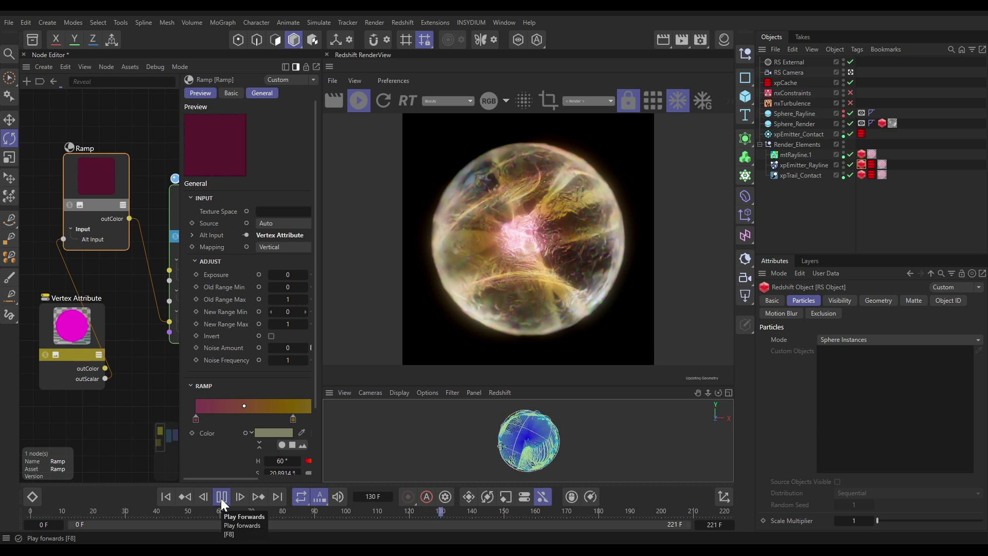
{"action": "left_click", "coordinate": [221, 496]}
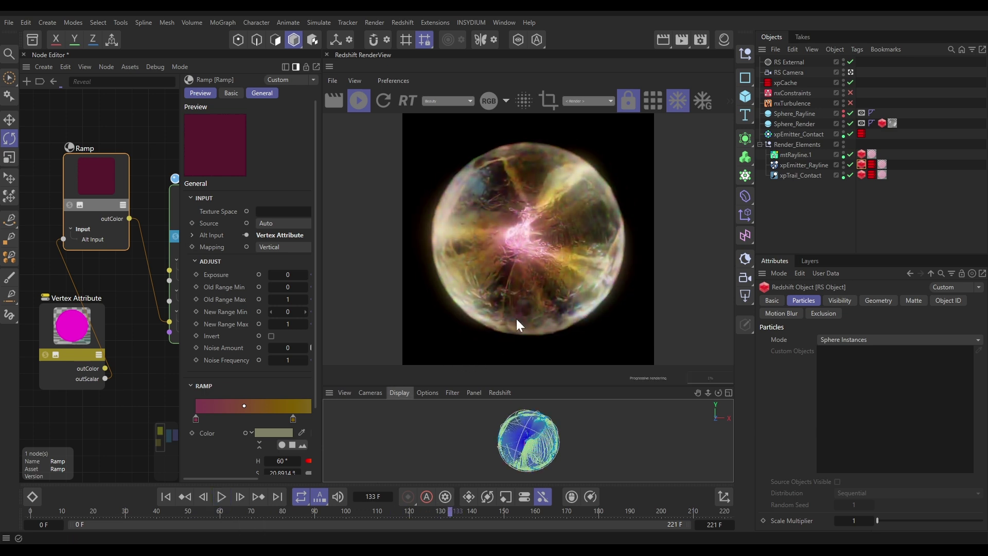